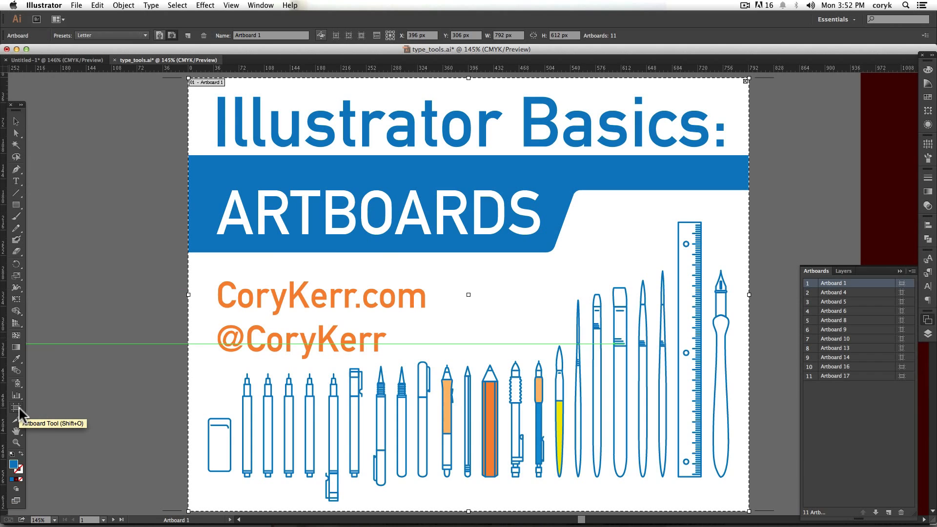
# - Create three artboards about 15.61 by 14.61 in: draw one on empty canvas, duplicate it alongside, and place a new one below them
pyautogui.click(94, 164)
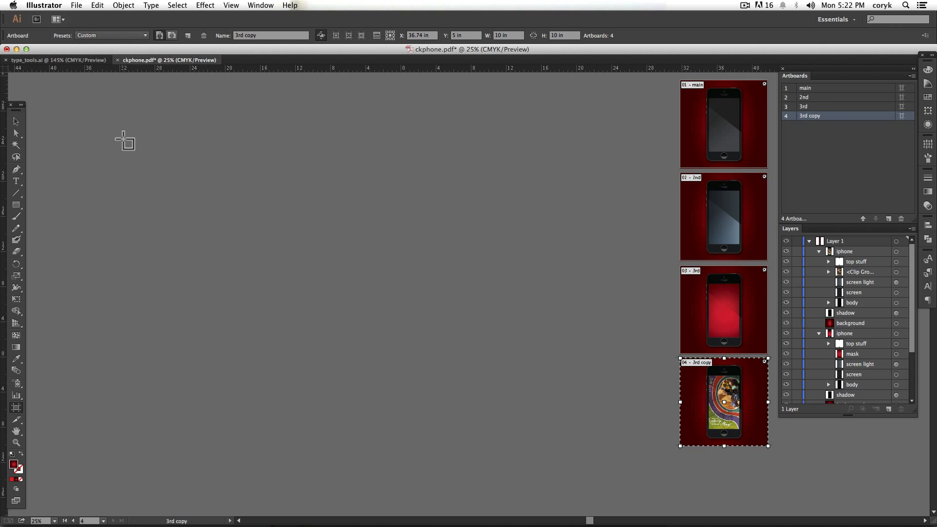
pyautogui.moveTo(122, 141); pyautogui.dragTo(259, 269)
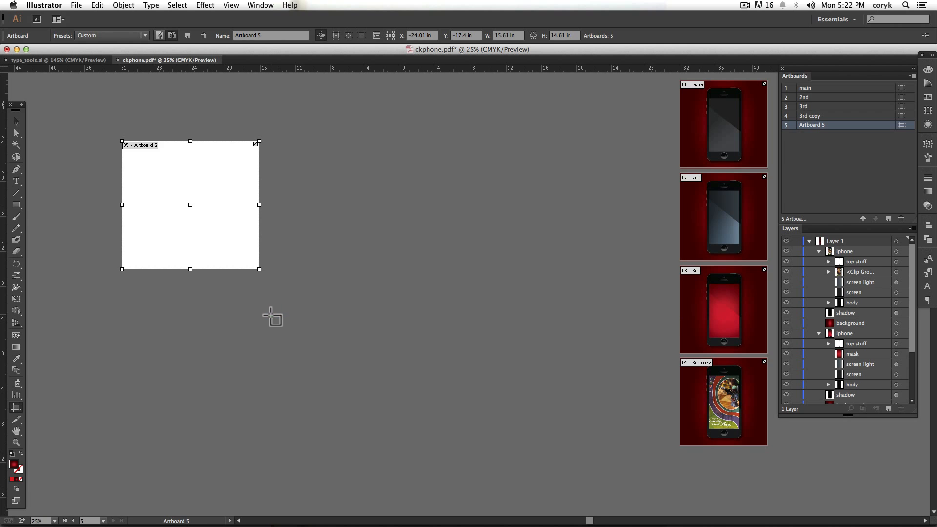
pyautogui.moveTo(205, 209); pyautogui.dragTo(365, 205)
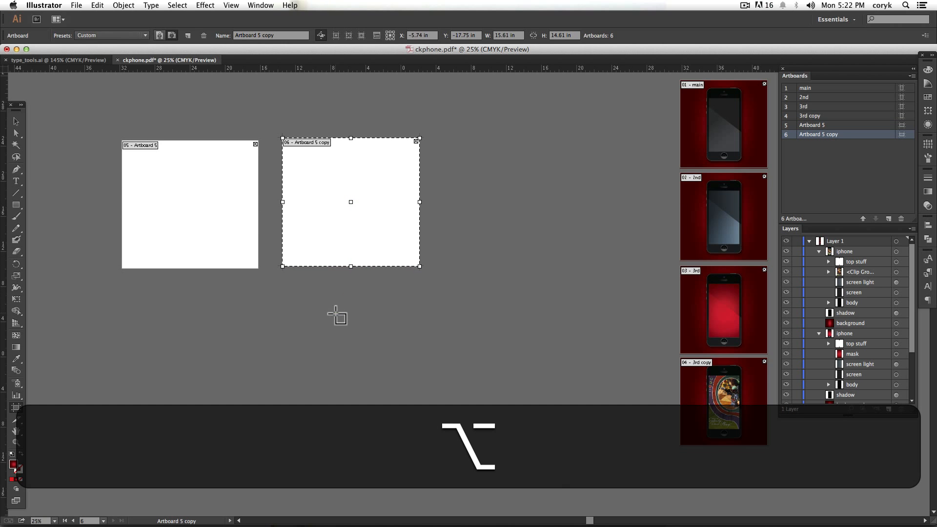
pyautogui.click(188, 35)
pyautogui.moveTo(289, 168); pyautogui.dragTo(235, 311)
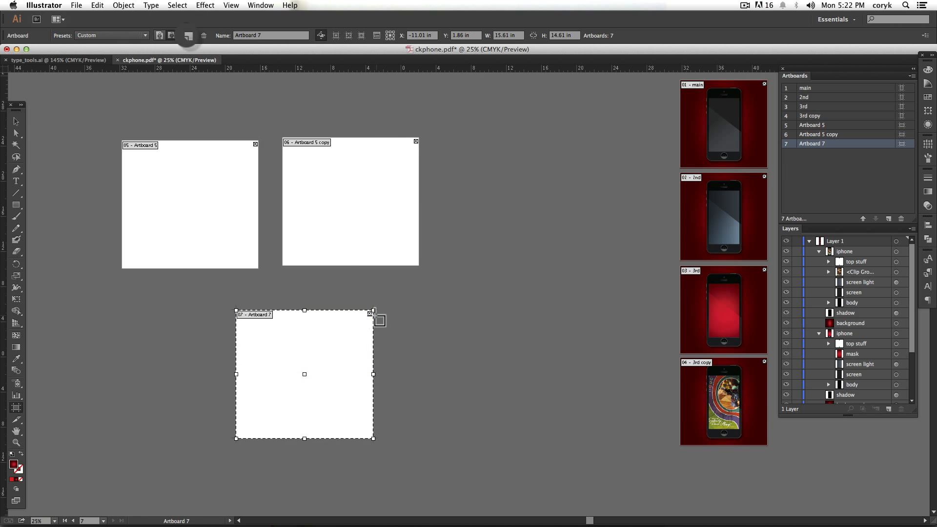
# - Delete the three newly added blank artboards
pyautogui.press('Delete')
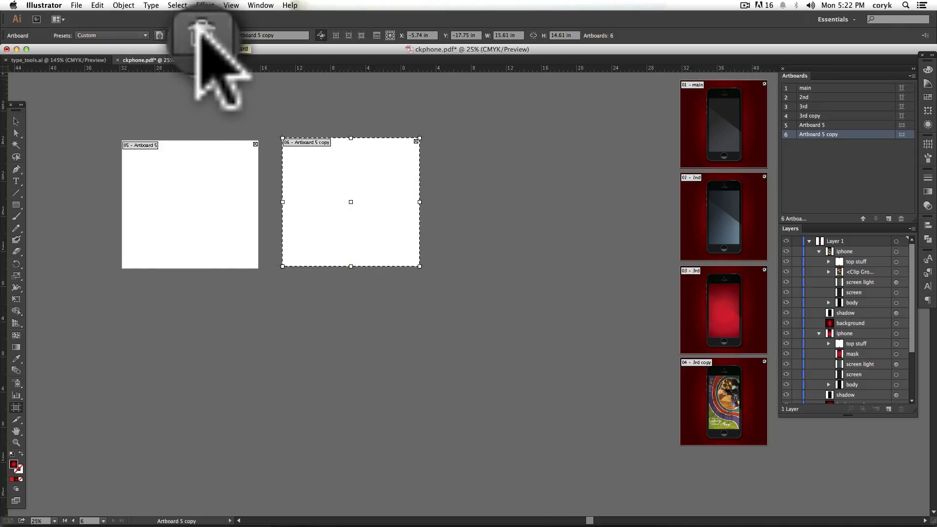
pyautogui.press('Delete')
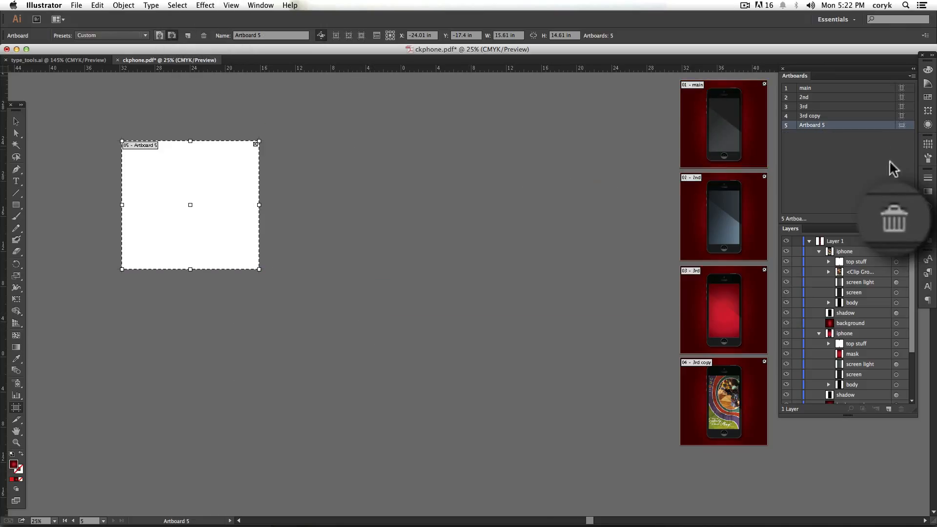
pyautogui.click(894, 217)
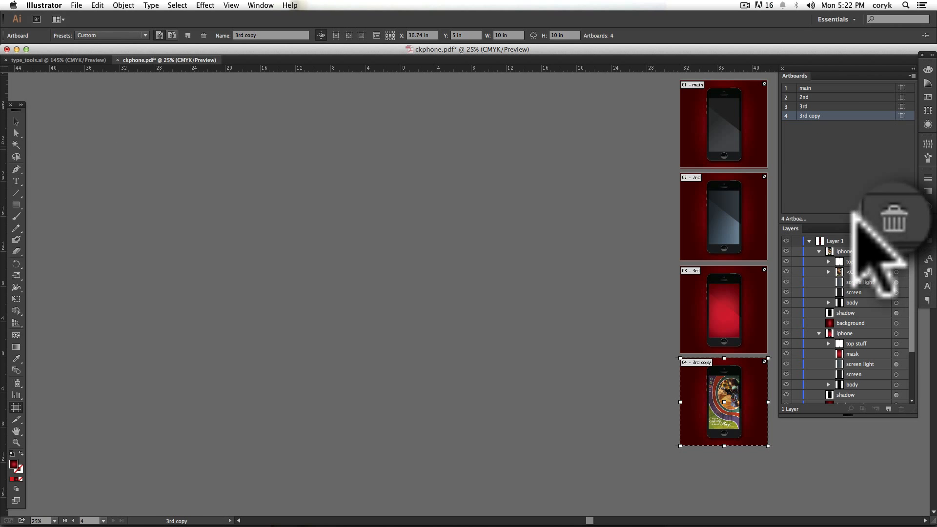
# - Draw a new artboard on the empty canvas and enlarge it to about 32.28 by 28.25 in
pyautogui.moveTo(101, 141); pyautogui.dragTo(308, 313)
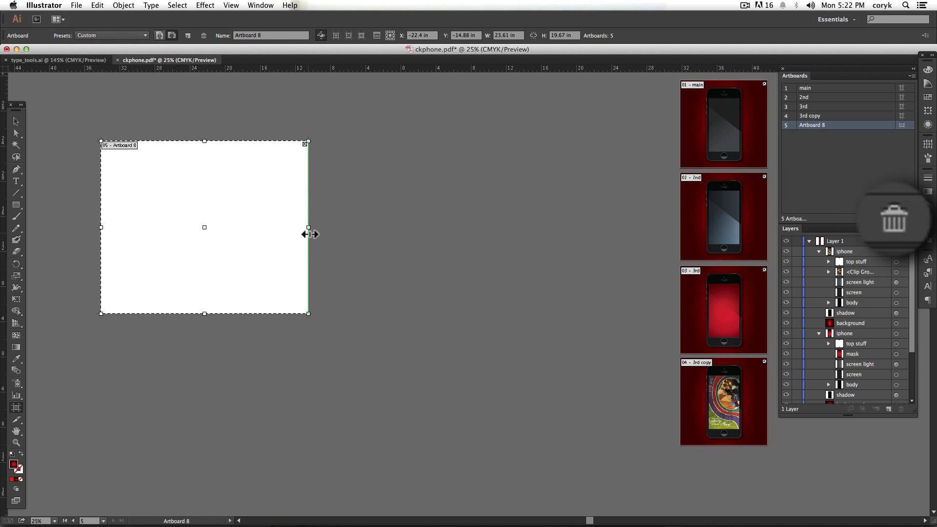
pyautogui.moveTo(308, 230); pyautogui.dragTo(330, 228)
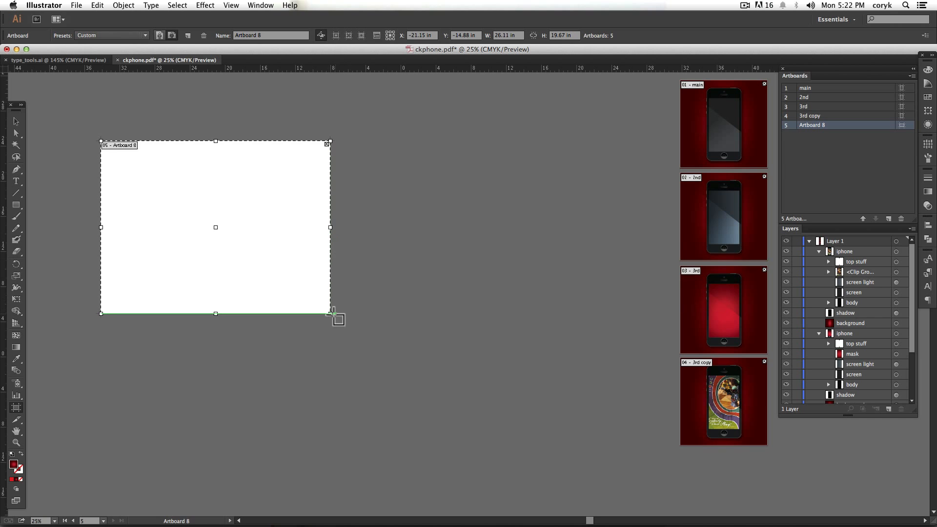
pyautogui.moveTo(330, 314); pyautogui.dragTo(385, 389)
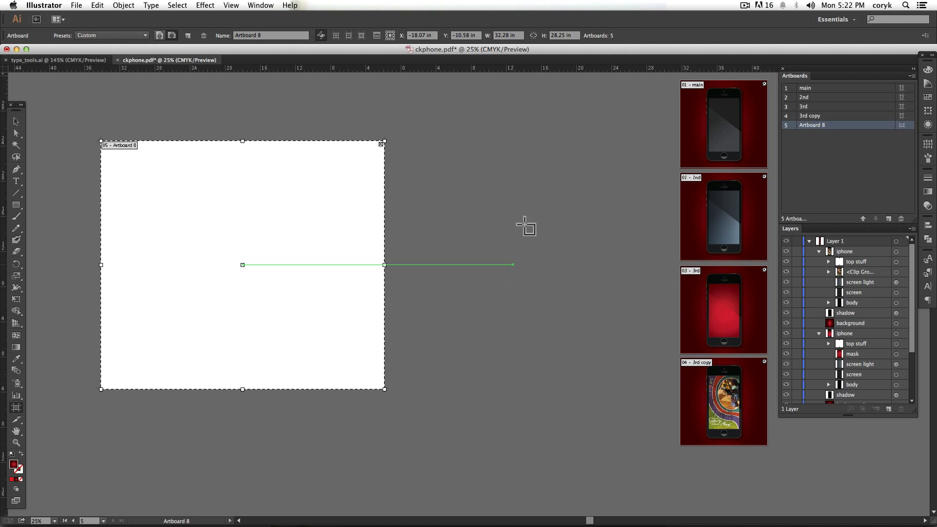
# - Set the new artboard's width to 600 px and review its artboard options without changing them
pyautogui.click(336, 30)
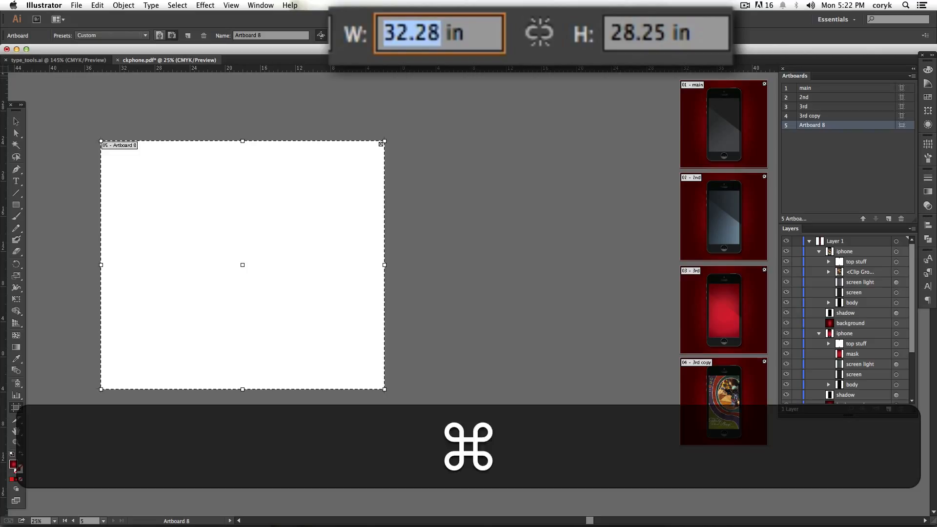
pyautogui.write('600px')
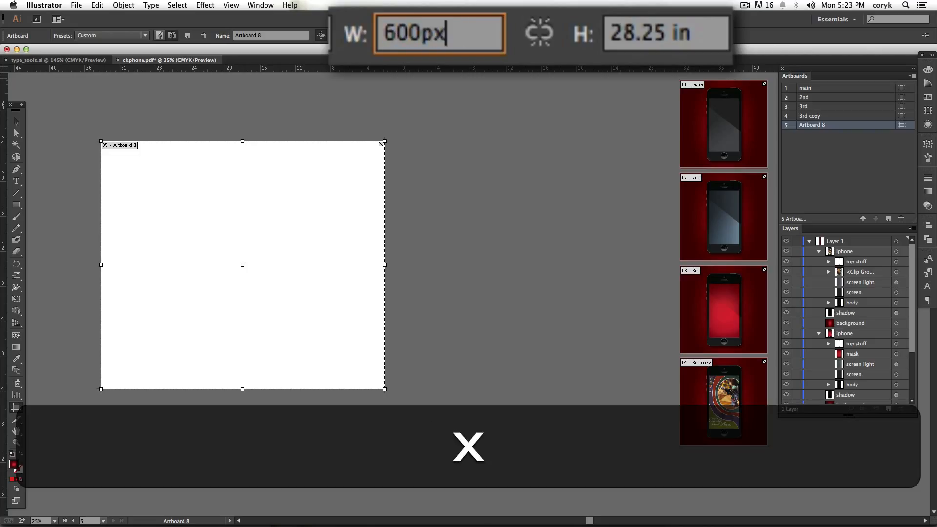
pyautogui.press('Return')
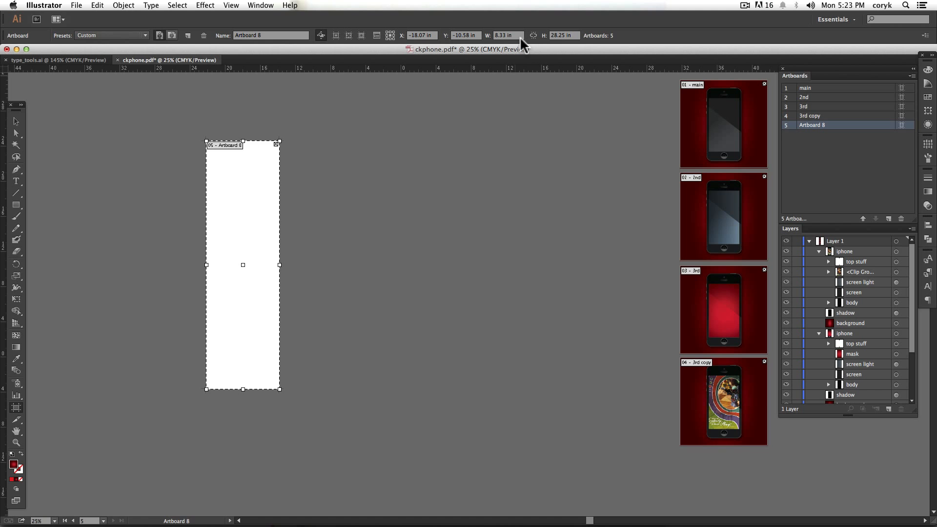
pyautogui.click(376, 34)
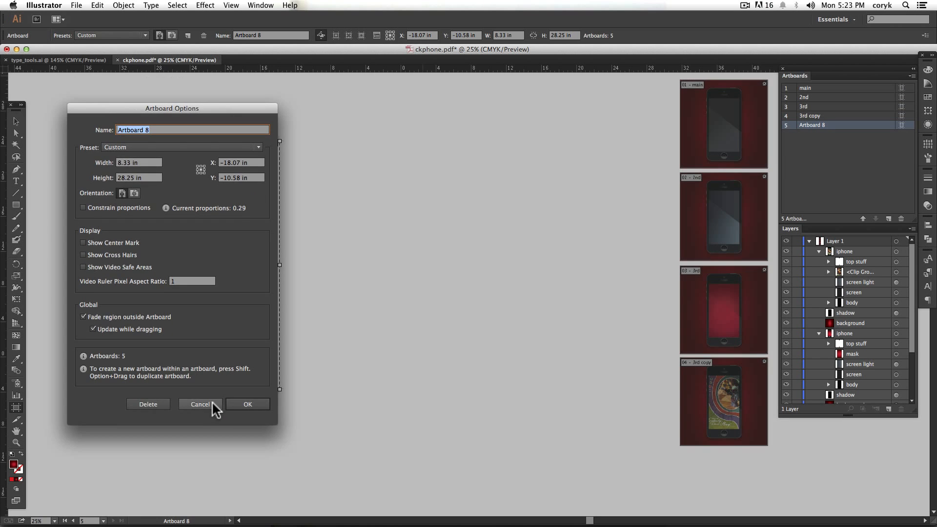
pyautogui.click(220, 490)
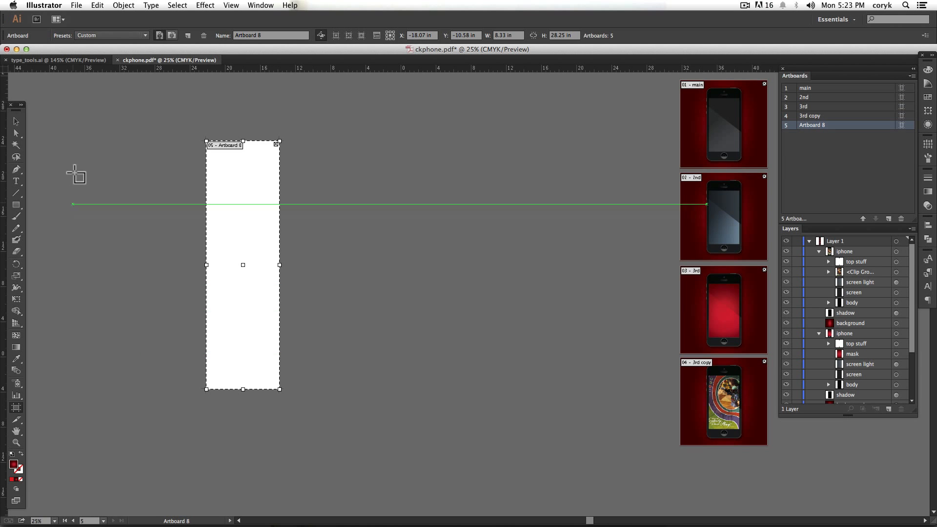
# - Start setting up a new Letter document and increase its number of artboards
pyautogui.press('super+n')
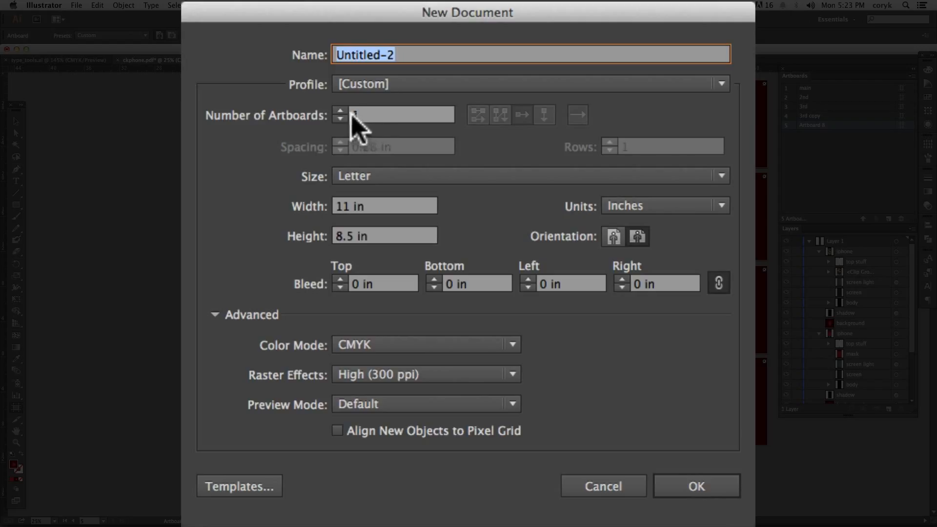
pyautogui.click(340, 111)
pyautogui.click(340, 111)
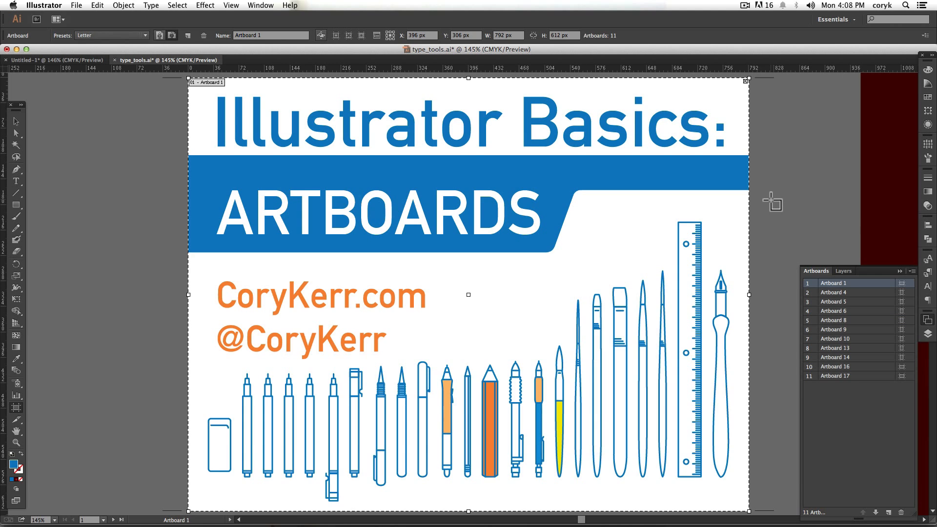
# - In the type_tools.ai document, rename Artboard 17, over the upper part of the letter S, as "rename"
pyautogui.press('super')
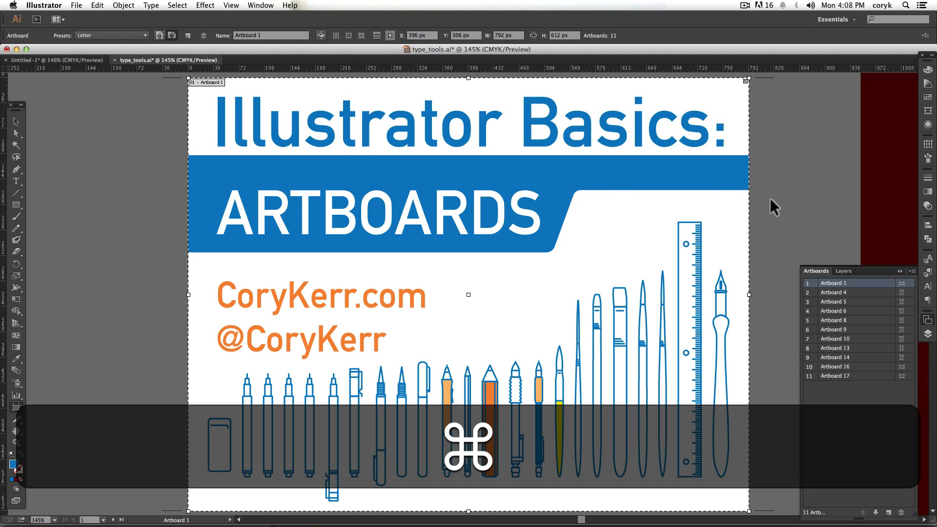
pyautogui.press('super+minus')
pyautogui.press('super+minus')
pyautogui.press('super+minus')
pyautogui.press('super+minus')
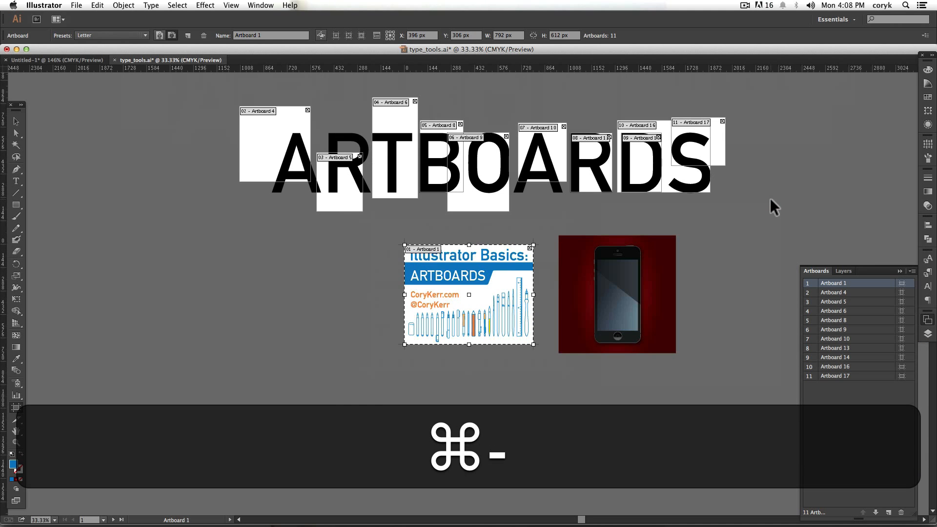
pyautogui.press('space')
pyautogui.moveTo(564, 246); pyautogui.dragTo(545, 281)
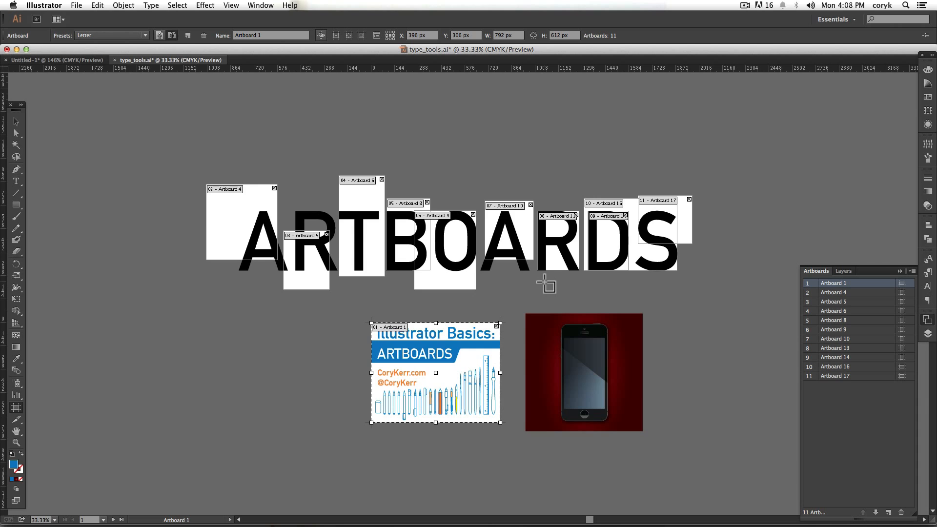
pyautogui.click(686, 222)
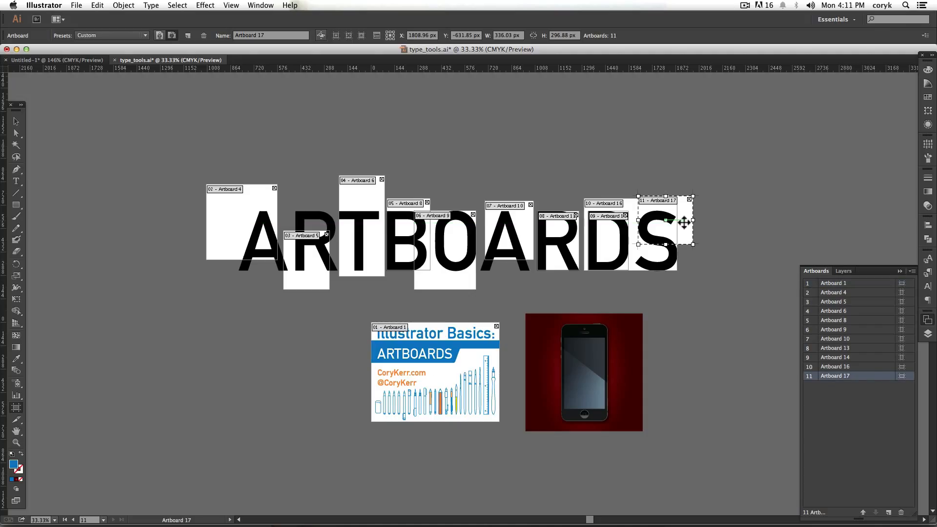
pyautogui.doubleClick(840, 376)
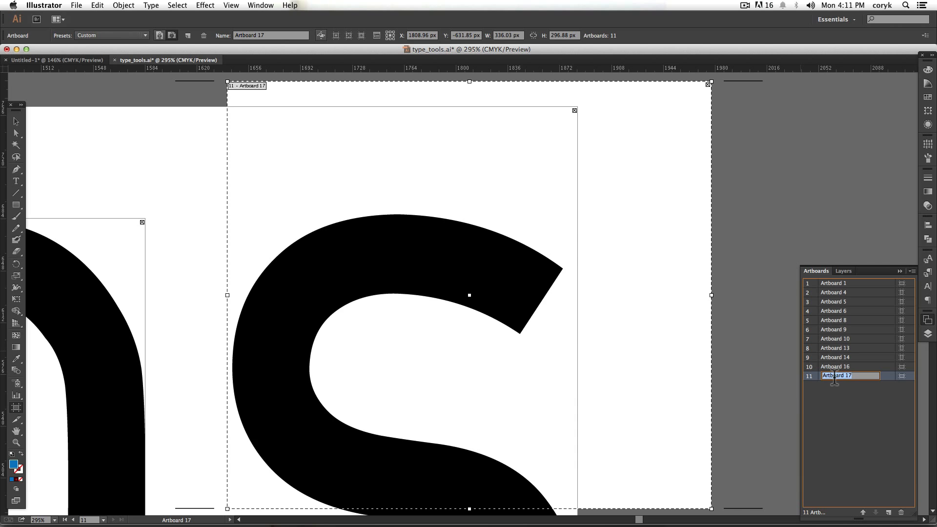
pyautogui.write('rename')
pyautogui.press('Return')
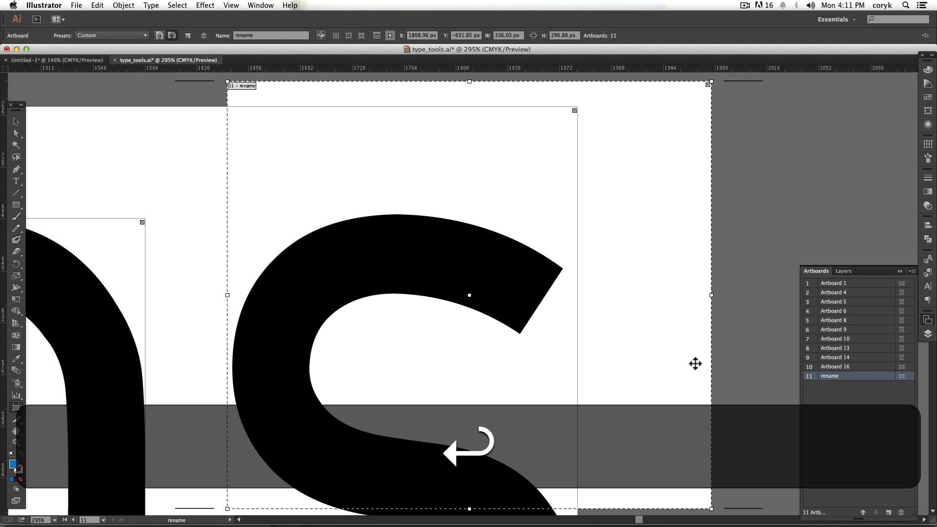
# - Rename Artboard 1, which holds the Illustrator Basics title page, as "main"
pyautogui.click(861, 367)
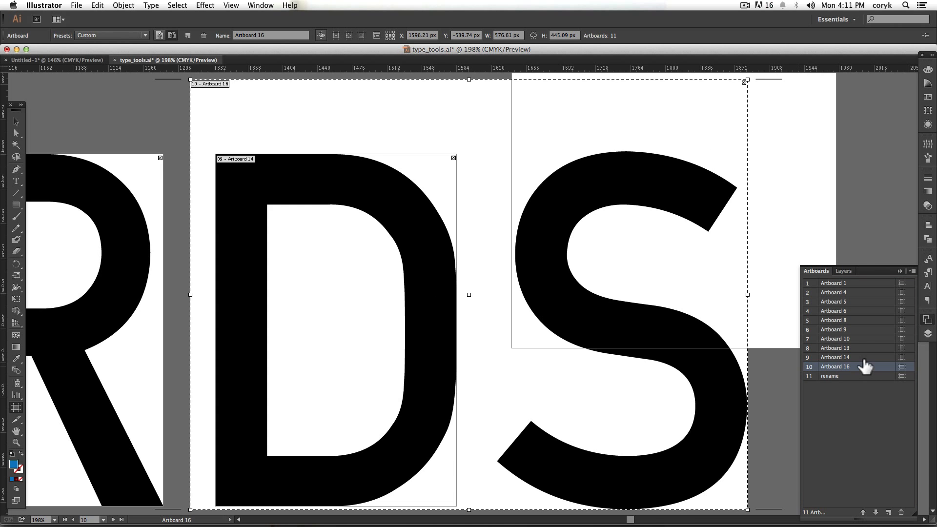
pyautogui.click(861, 311)
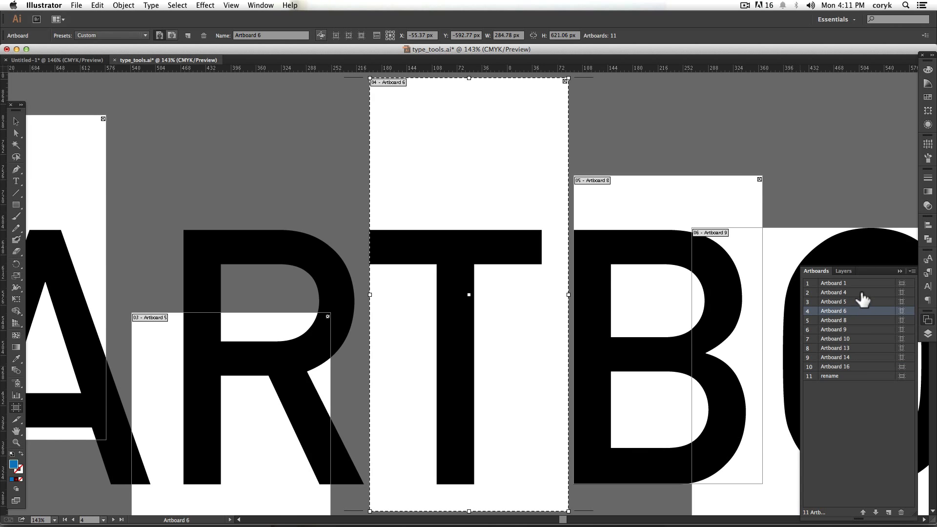
pyautogui.click(861, 292)
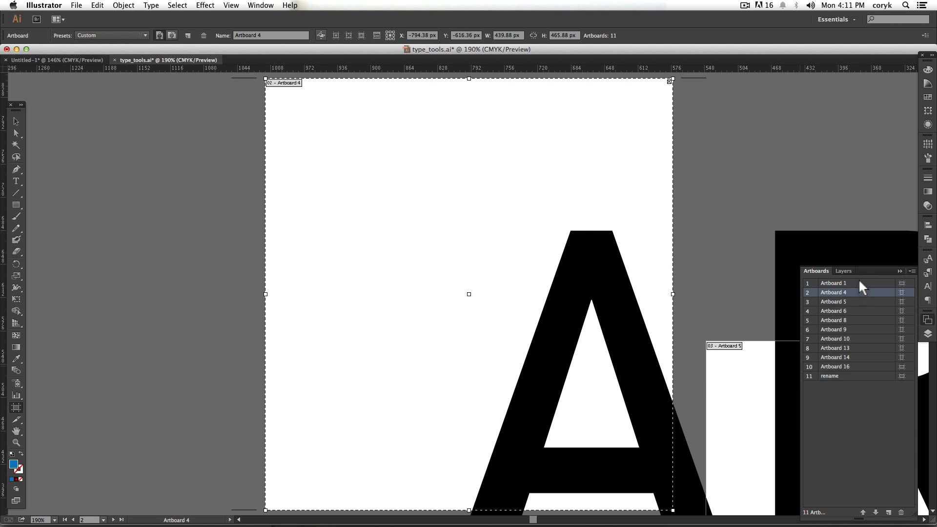
pyautogui.click(858, 283)
pyautogui.doubleClick(834, 283)
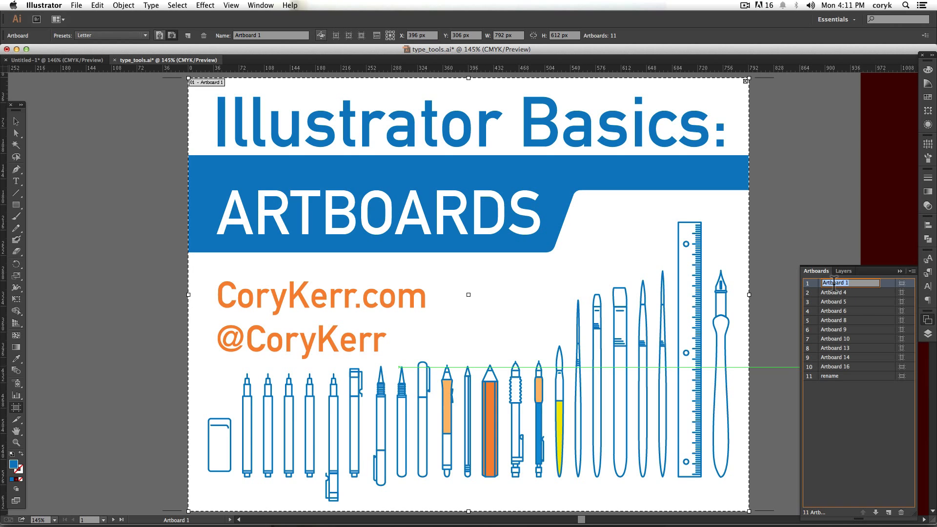
pyautogui.write('main')
pyautogui.press('Return')
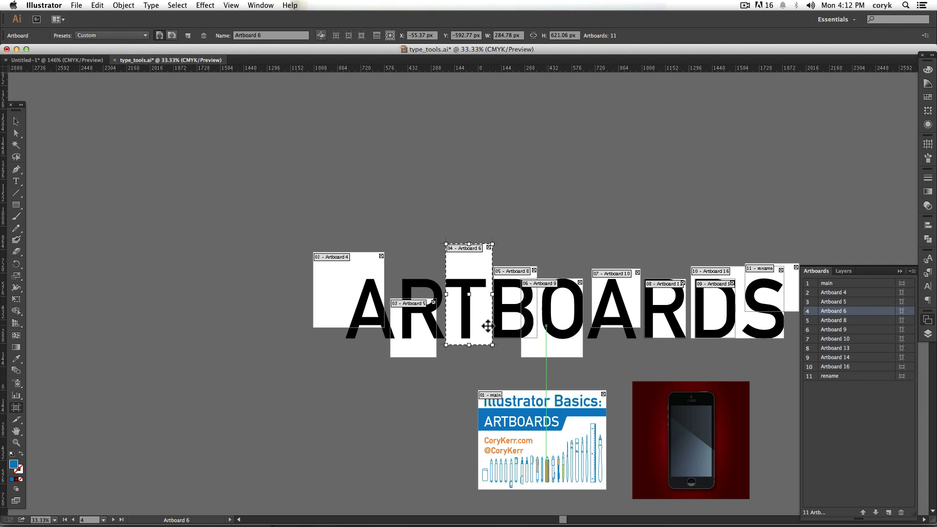
# - Move Artboard 6, around the letter T, to first place in the artboard order and rename it as "t"
pyautogui.doubleClick(847, 312)
pyautogui.moveTo(863, 310); pyautogui.dragTo(864, 281)
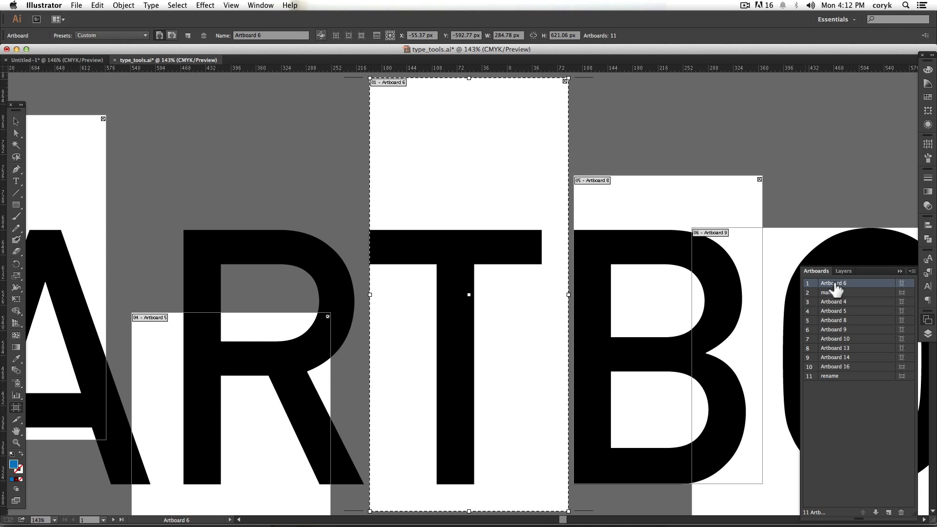
pyautogui.doubleClick(842, 284)
pyautogui.write('t')
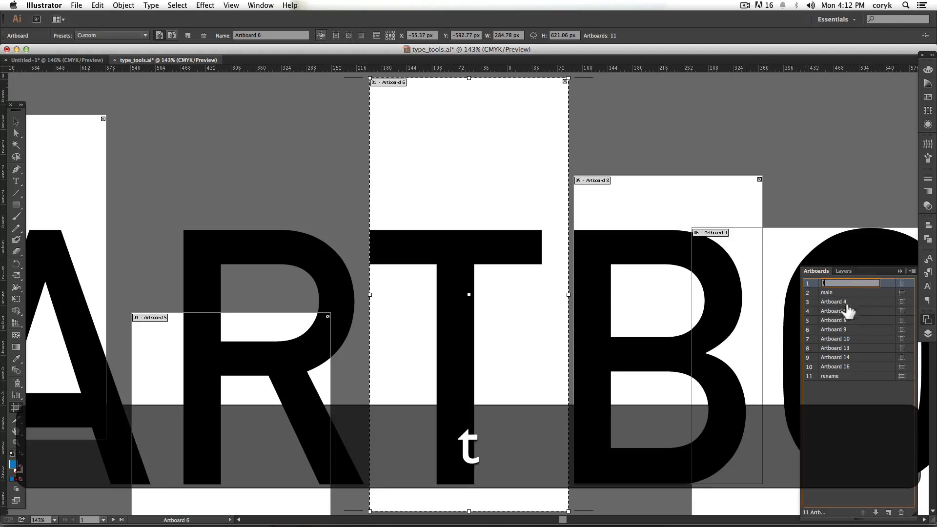
pyautogui.press('Return')
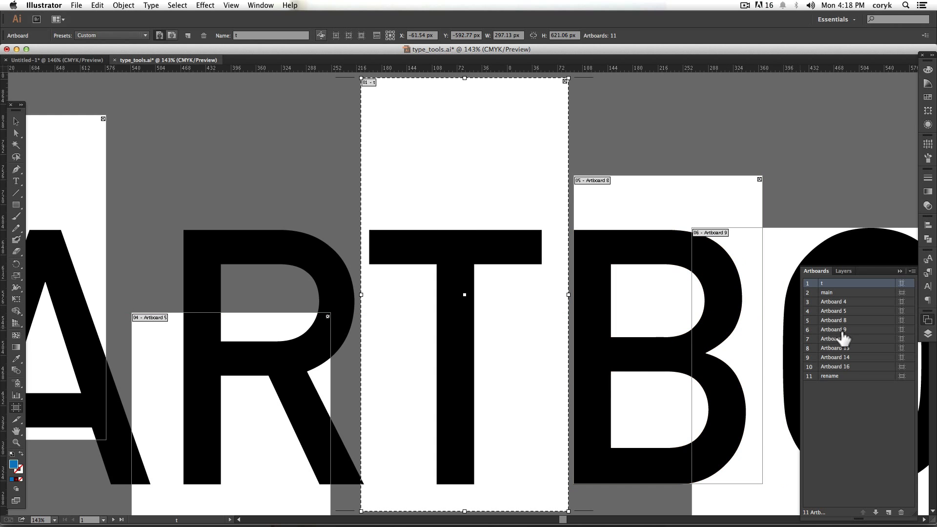
# - Move Artboard 9 up to second place in the artboard order, directly below "t"
pyautogui.click(841, 331)
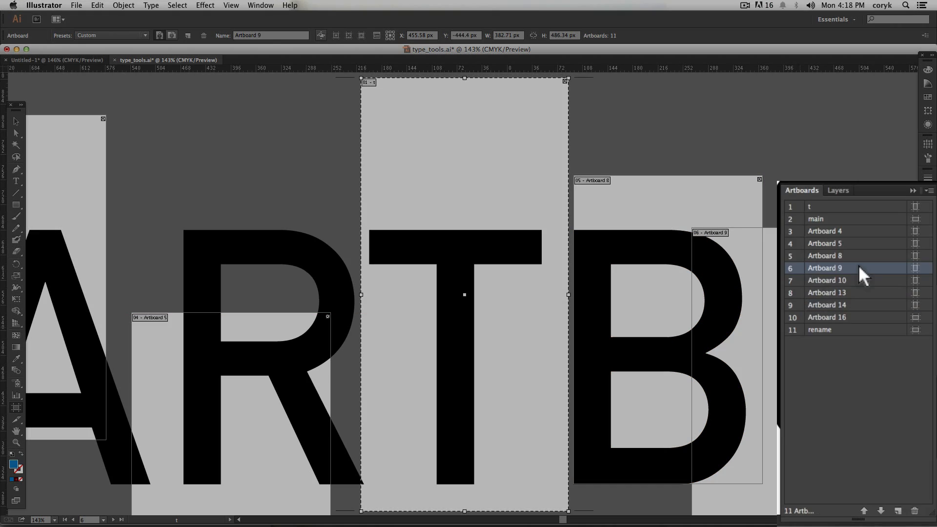
pyautogui.click(829, 503)
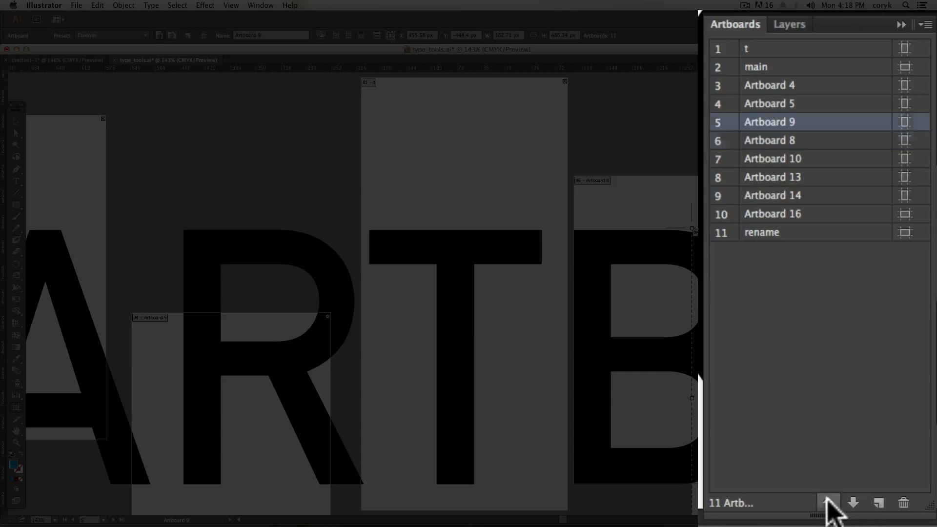
pyautogui.click(828, 503)
pyautogui.click(828, 503)
pyautogui.click(828, 503)
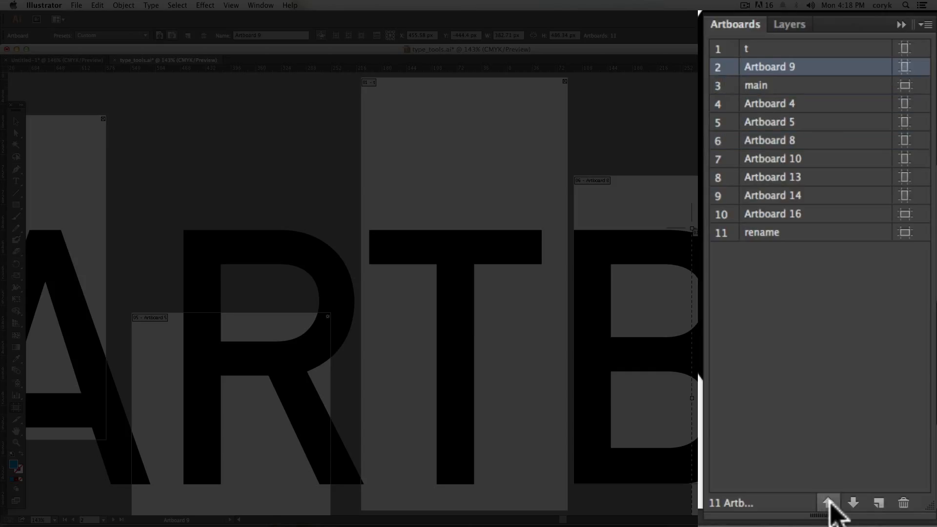
# - Move Artboard 9 back down to sixth place in the artboard order, directly below Artboard 8
pyautogui.click(853, 503)
pyautogui.click(853, 503)
pyautogui.click(853, 503)
pyautogui.click(853, 503)
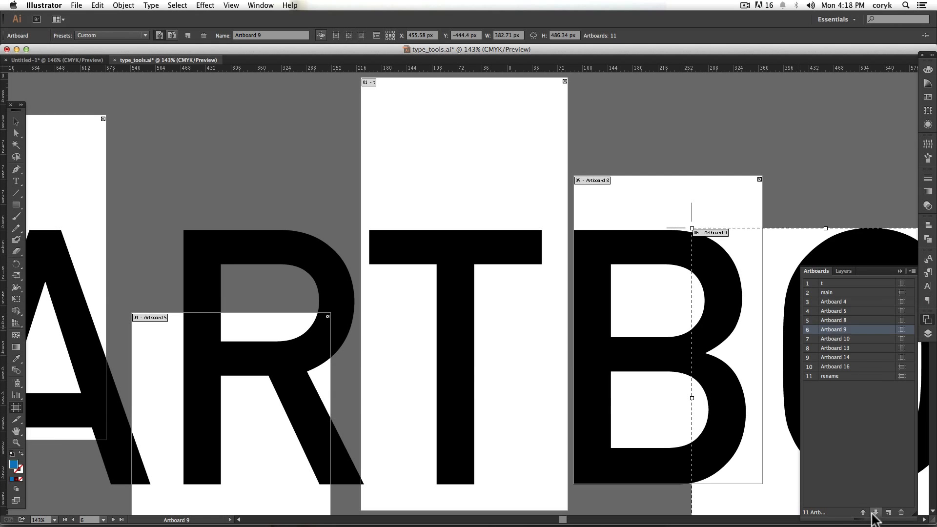
# - Move Artboard 9 up to fourth place in the artboard order, directly below Artboard 4
pyautogui.click(853, 503)
pyautogui.click(864, 512)
pyautogui.click(864, 512)
pyautogui.click(864, 513)
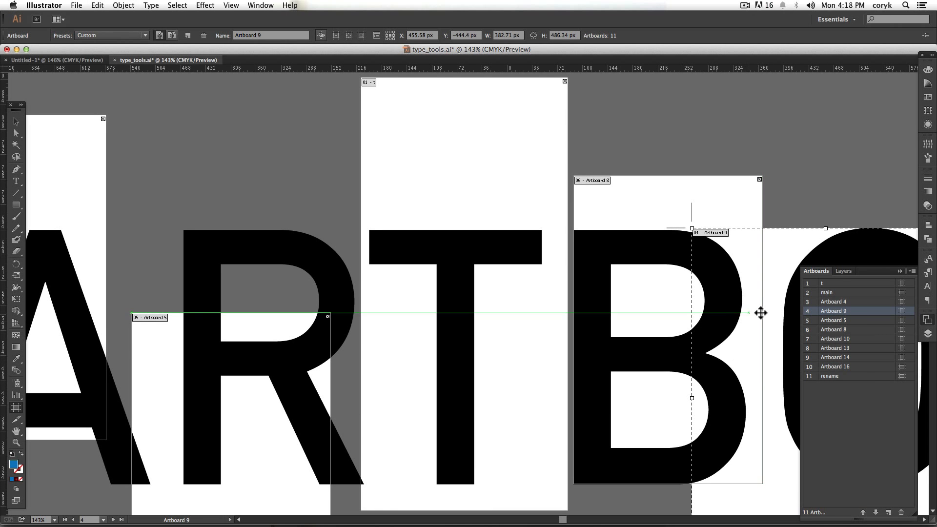
# - Delete Artboard 9, the artboard around the letter O, restore it once and delete it again
pyautogui.press('space')
pyautogui.moveTo(770, 309); pyautogui.dragTo(592, 312)
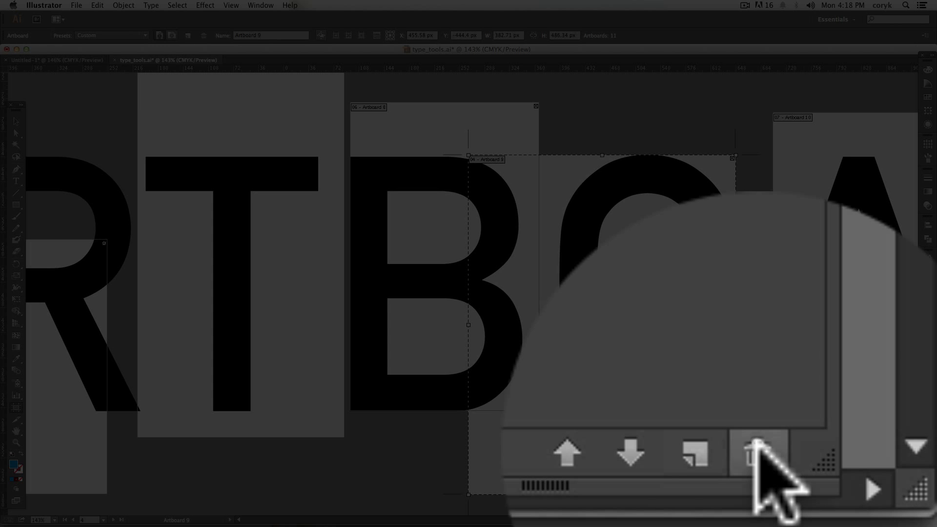
pyautogui.click(900, 512)
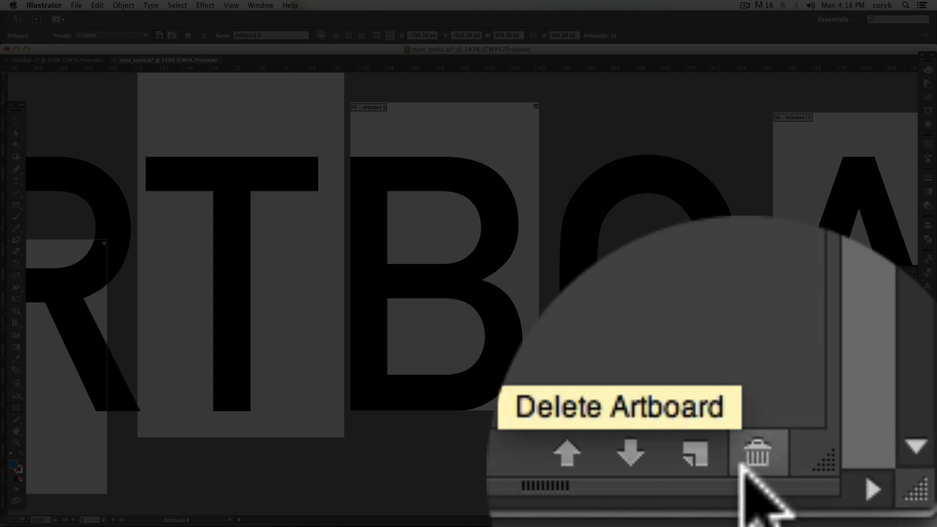
pyautogui.press('super+z')
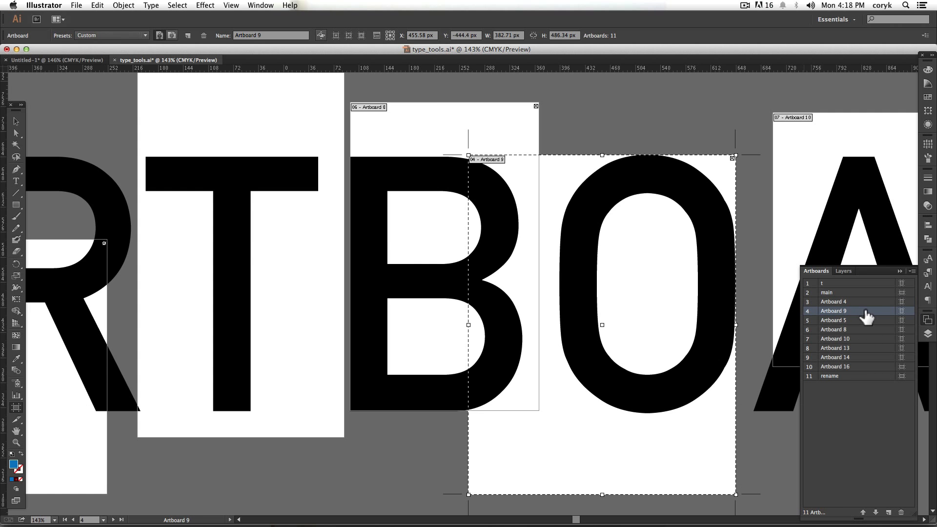
pyautogui.press('BackSpace')
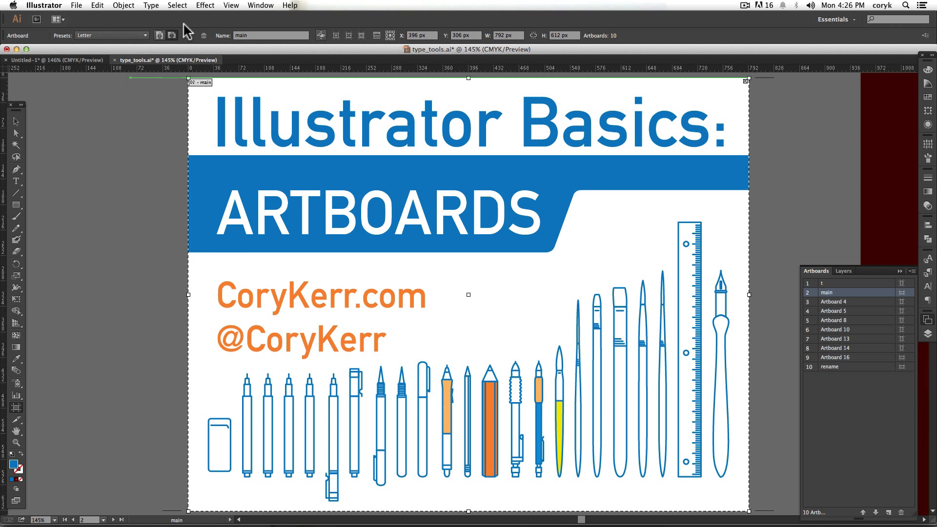
# - Check the size presets for the main artboard, and switch its orientation to portrait and back to landscape
pyautogui.click(145, 35)
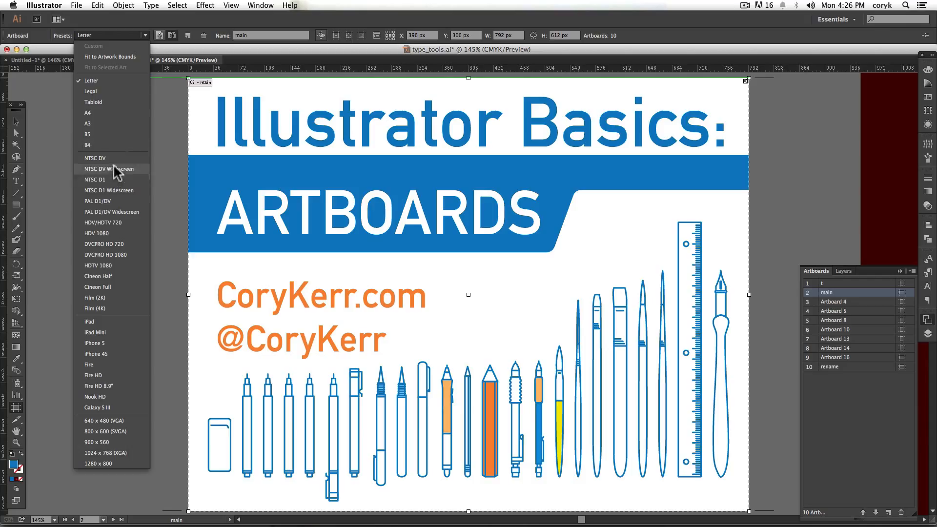
pyautogui.click(144, 34)
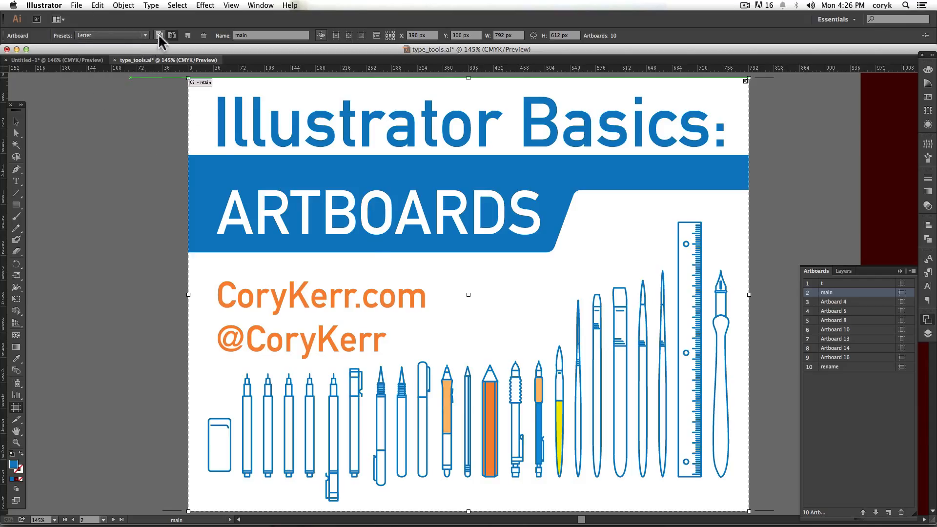
pyautogui.click(164, 35)
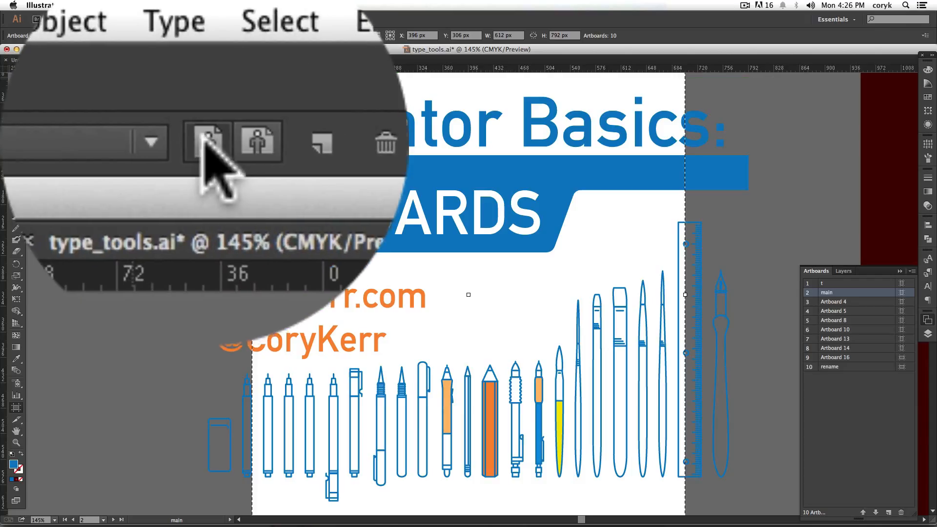
pyautogui.press('super+0')
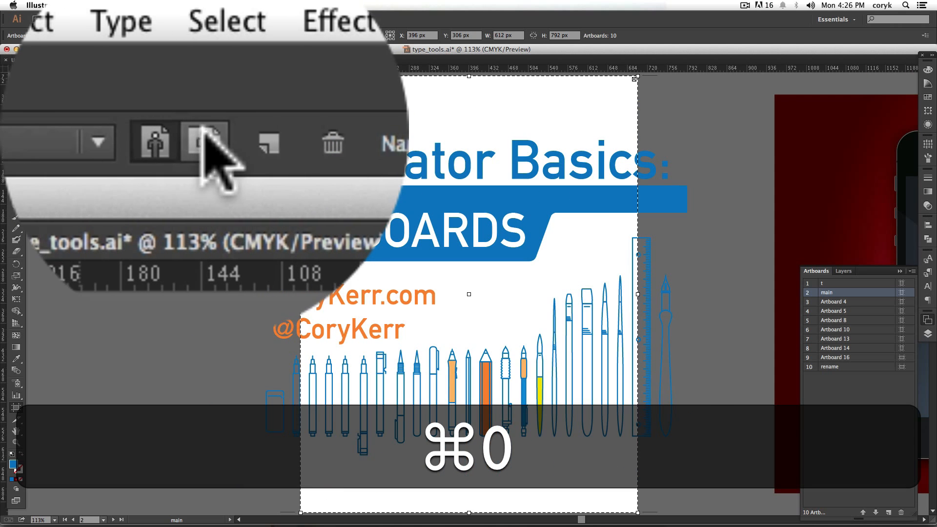
pyautogui.click(173, 36)
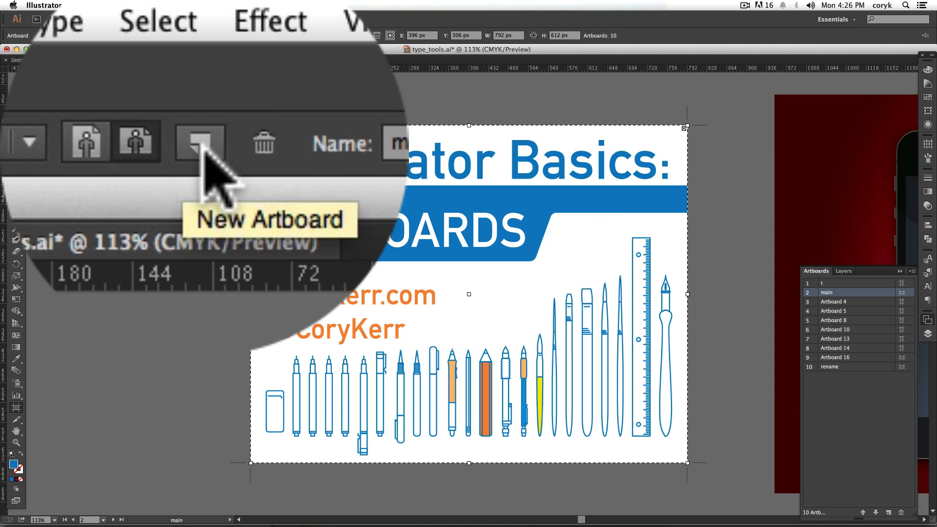
# - Place a new Letter-size landscape artboard, 792 by 612 px, partly overlapping the left side of the main artboard
pyautogui.click(187, 36)
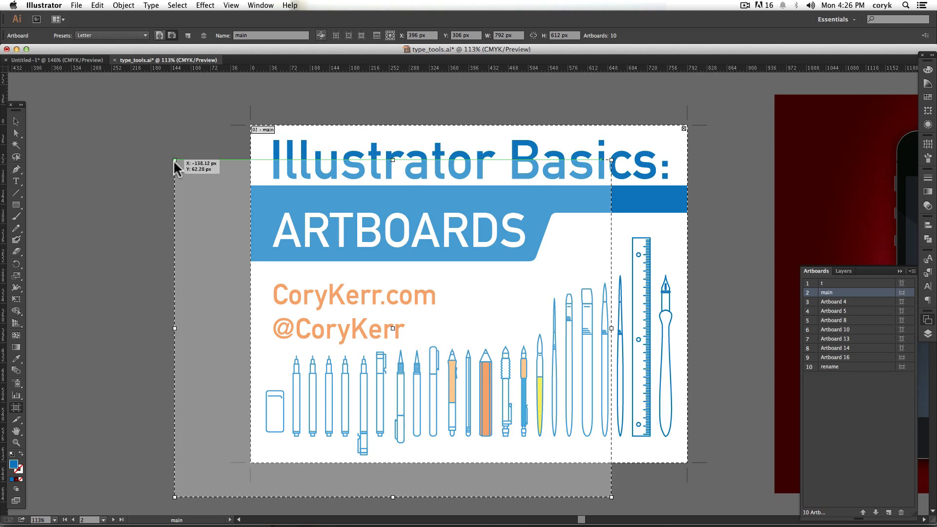
pyautogui.press('space')
pyautogui.hscroll(-5, 130, 146)
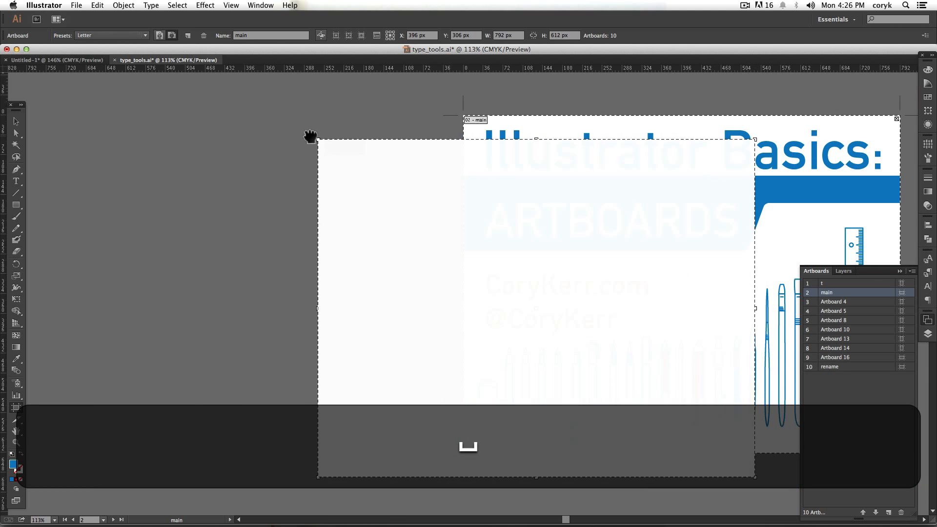
pyautogui.click(107, 118)
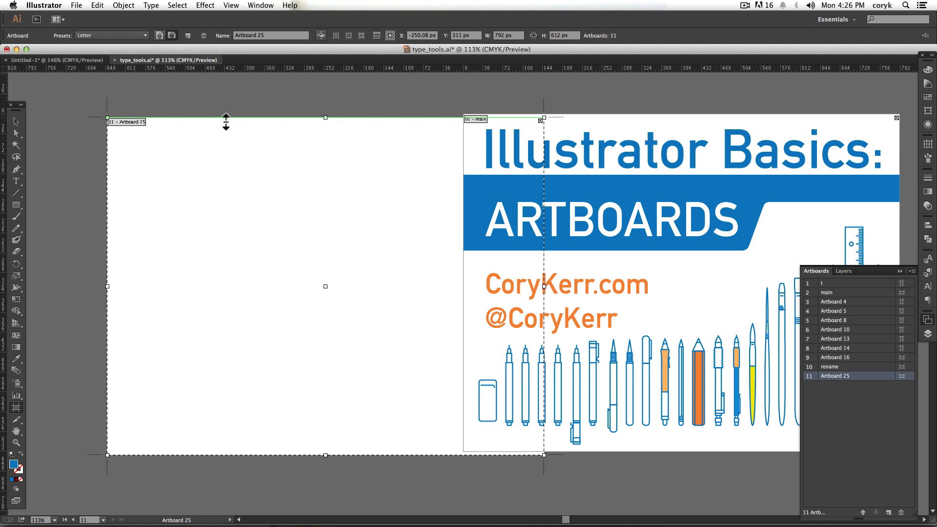
# - Delete the blank artboard that overlaps the left side of the main artboard
pyautogui.click(621, 125)
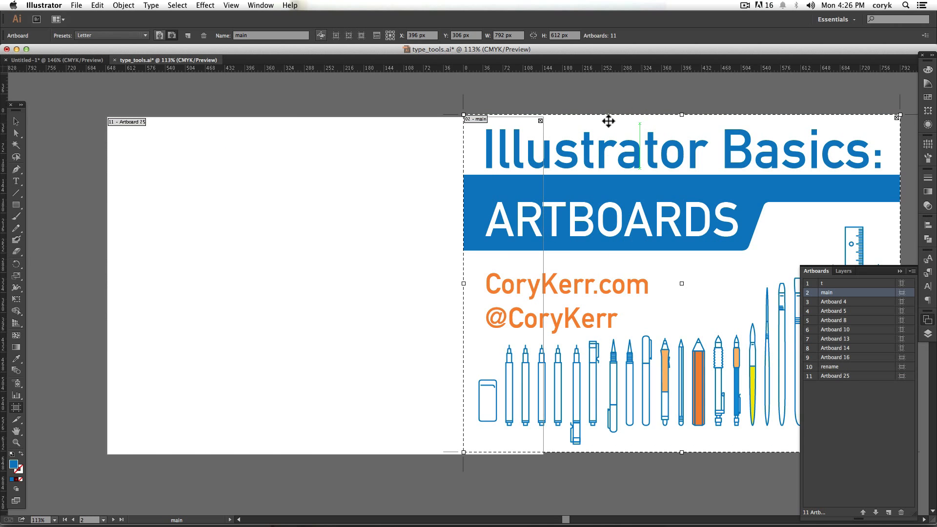
pyautogui.click(331, 169)
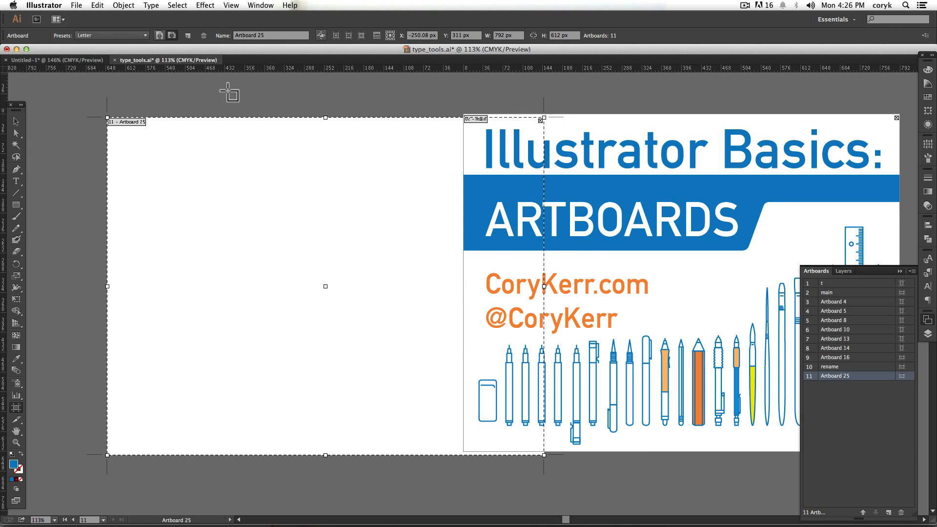
pyautogui.click(203, 34)
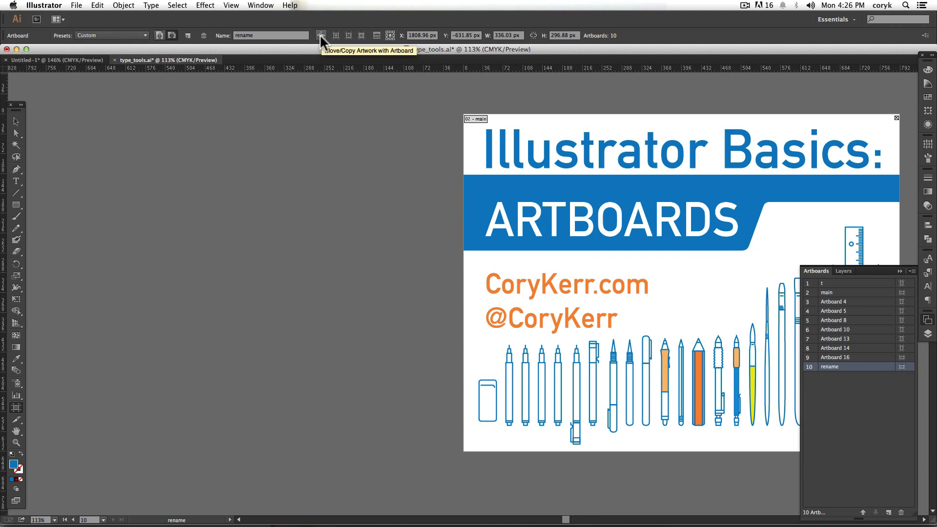
# - Display the cross hairs and video safe areas on the main artboard and hide both again
pyautogui.click(516, 199)
pyautogui.press('space')
pyautogui.moveTo(514, 186); pyautogui.dragTo(232, 193)
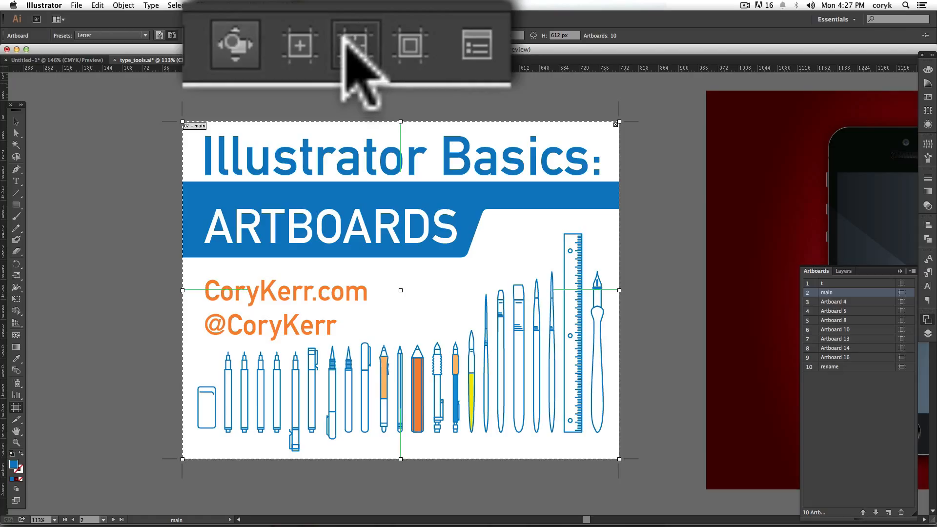
pyautogui.click(398, 56)
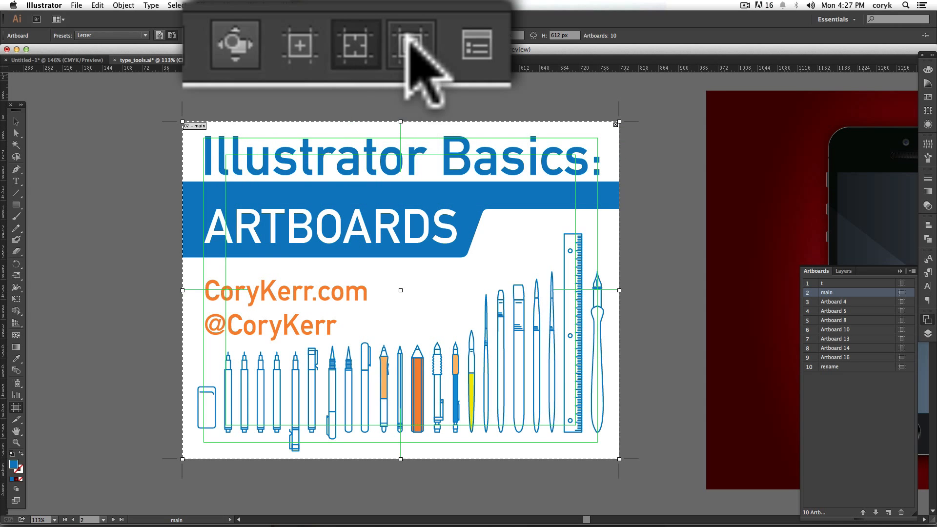
pyautogui.click(398, 67)
pyautogui.click(357, 45)
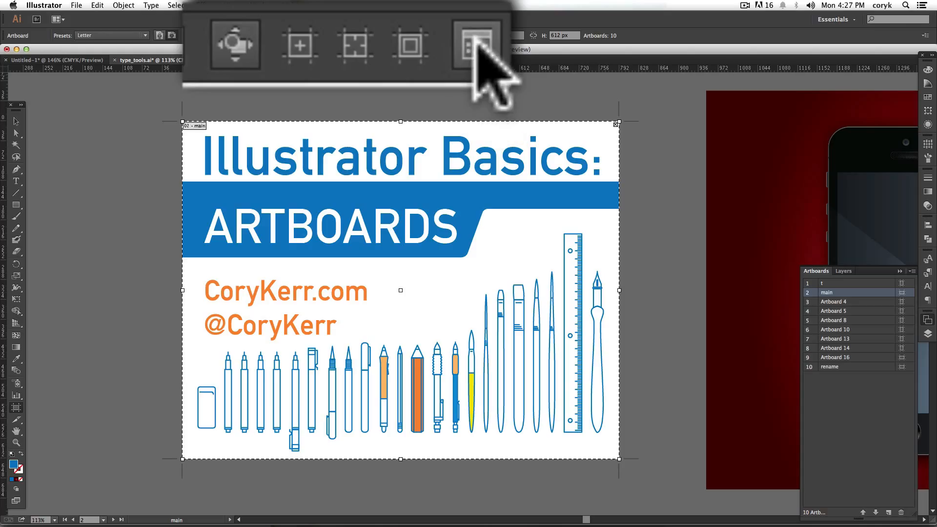
# - Review the main artboard's options and presets, toggling Fade region outside Artboard off and on, and discard the dialog
pyautogui.click(375, 34)
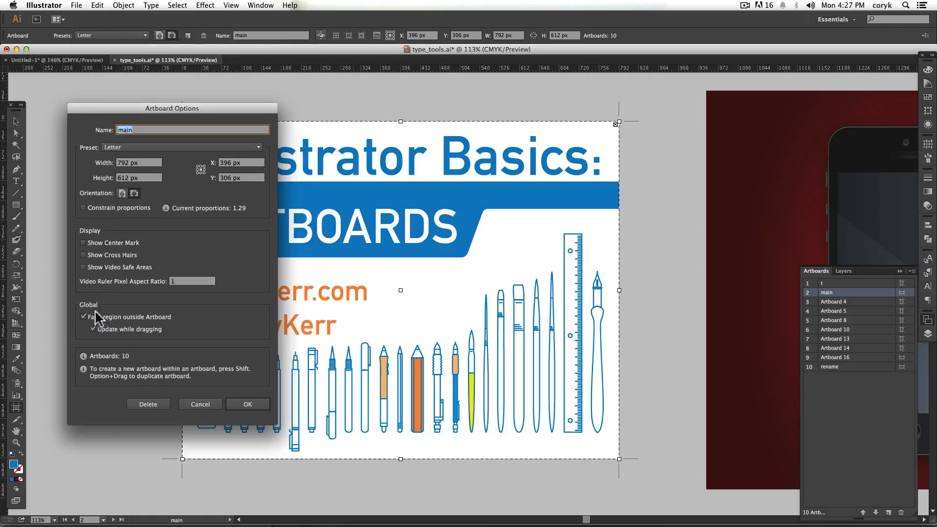
pyautogui.click(83, 317)
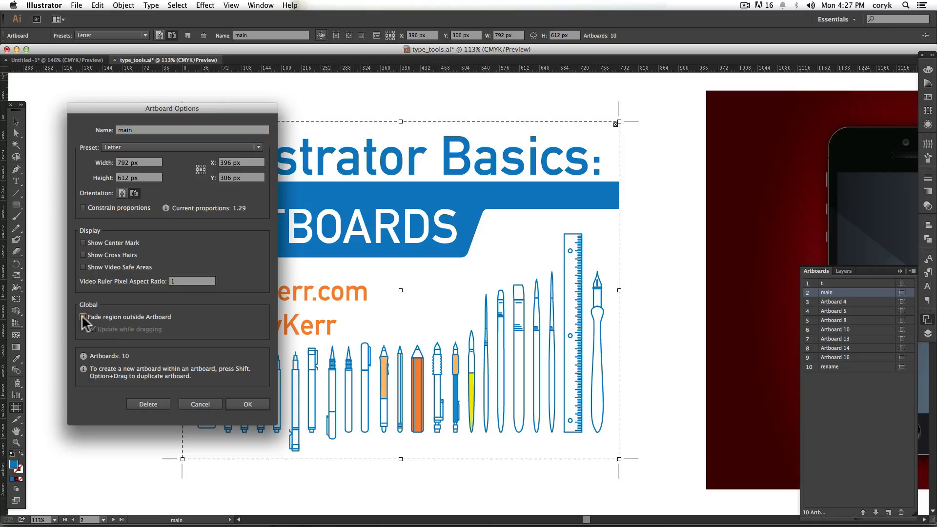
pyautogui.click(83, 316)
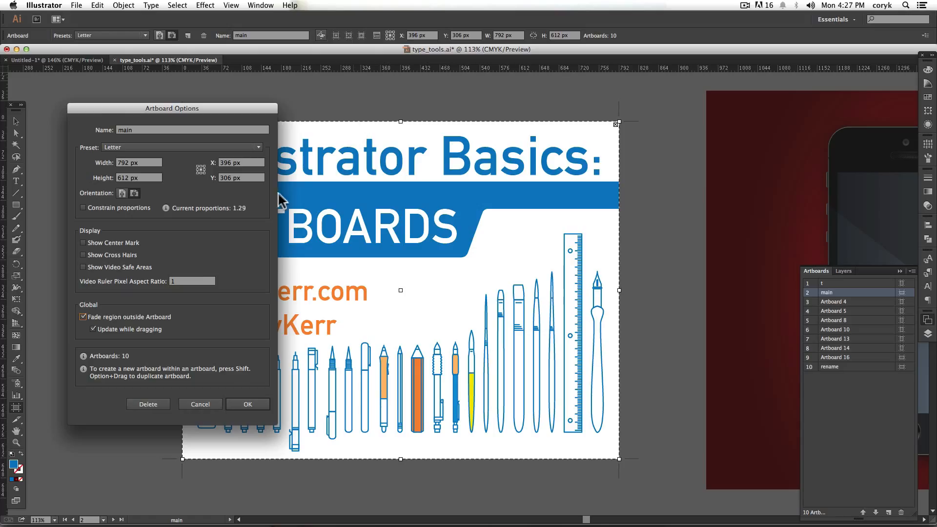
pyautogui.click(156, 147)
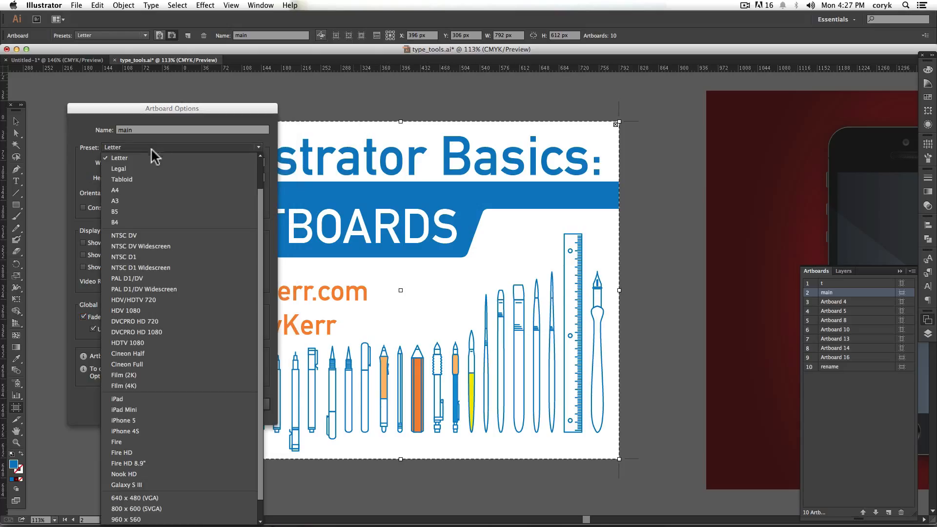
pyautogui.click(90, 174)
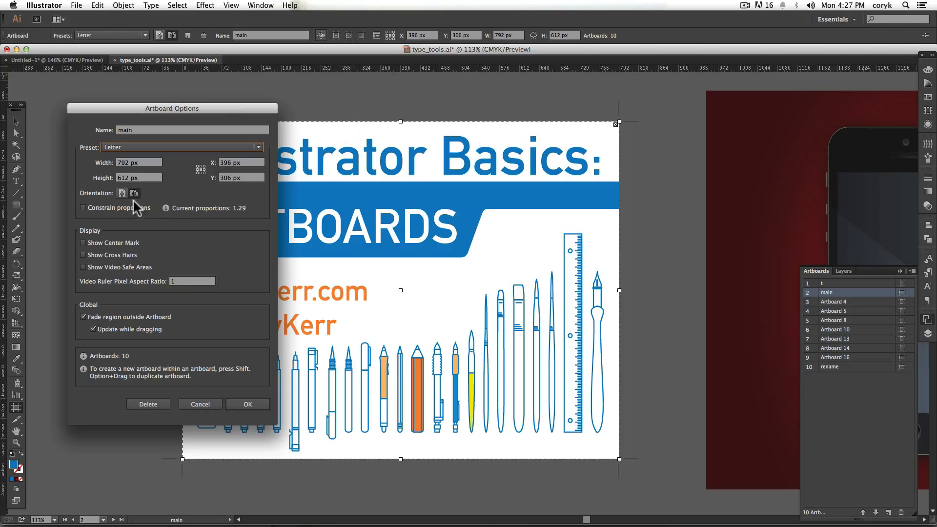
pyautogui.click(199, 402)
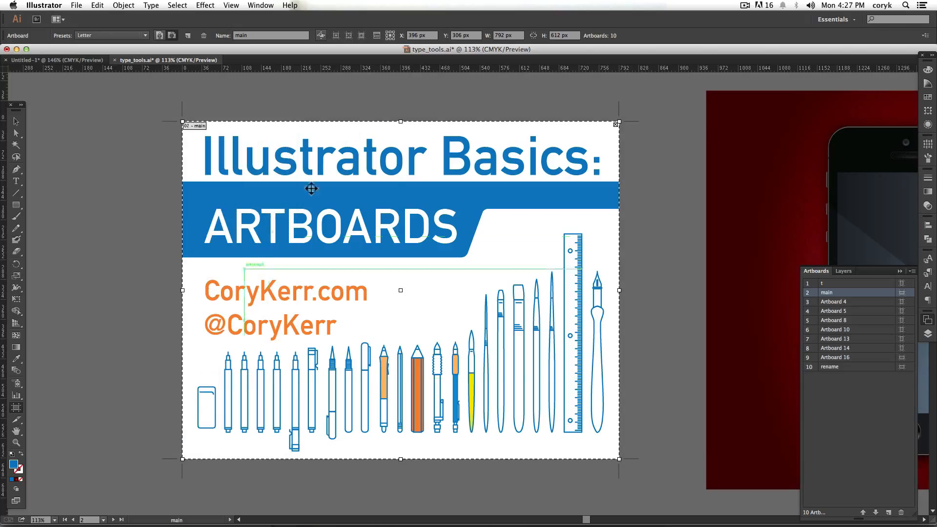
# - Set the main artboard's width to 1200 px and its height to 500 px
pyautogui.doubleClick(499, 35)
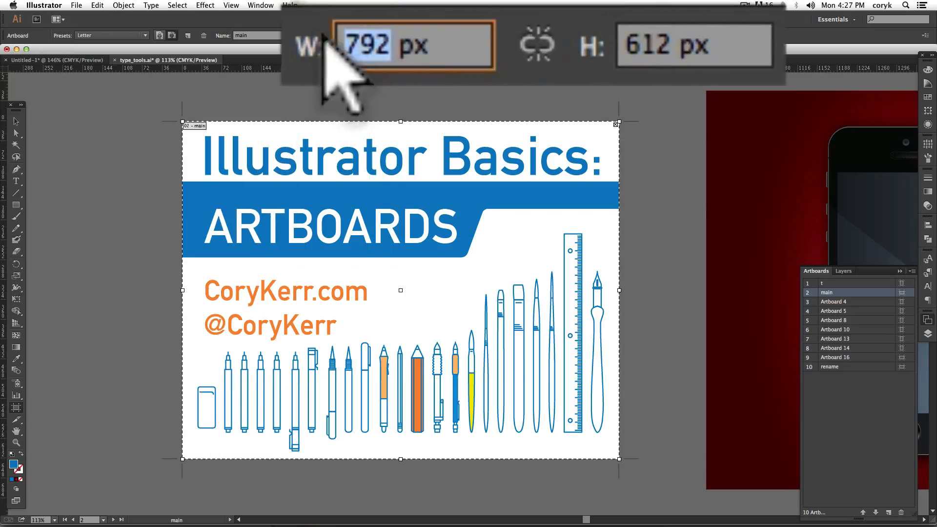
pyautogui.write('1200')
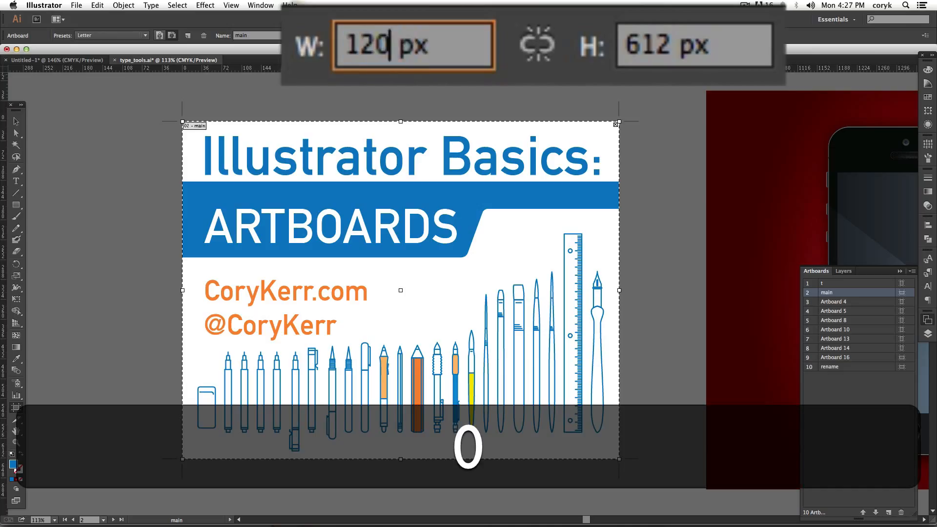
pyautogui.doubleClick(676, 44)
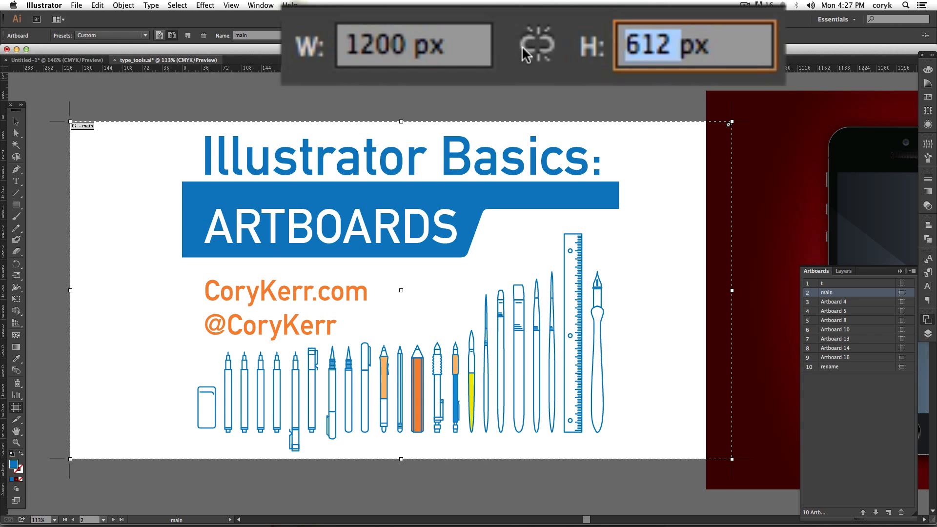
pyautogui.write('500')
pyautogui.press('Return')
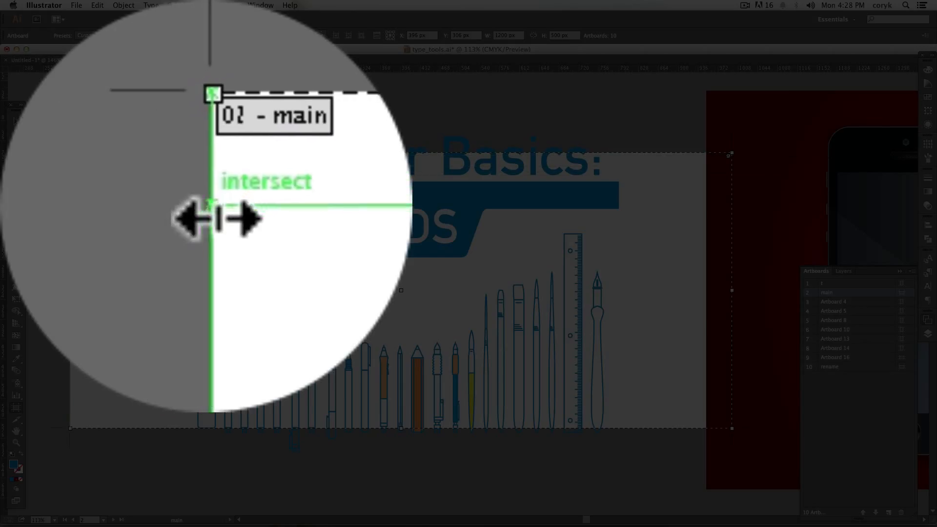
# - Resize the main artboard freehand, matching its width to the blue banner and making it about 576 px high
pyautogui.moveTo(71, 186); pyautogui.dragTo(183, 182)
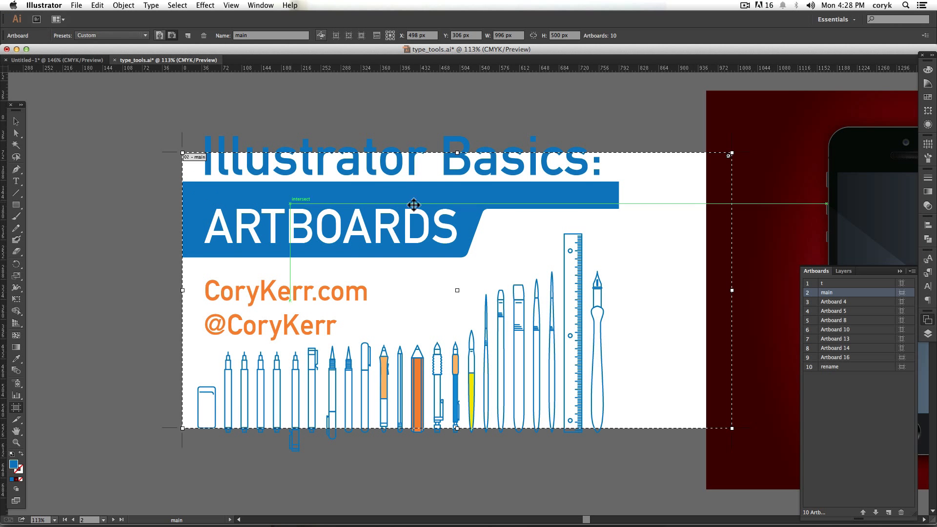
pyautogui.moveTo(732, 209); pyautogui.dragTo(619, 210)
pyautogui.moveTo(608, 148); pyautogui.dragTo(608, 127)
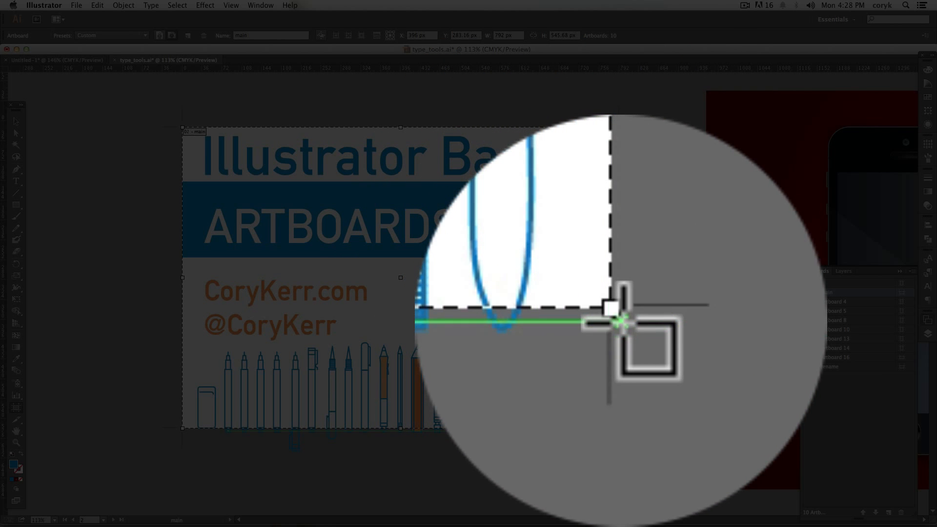
pyautogui.moveTo(619, 428); pyautogui.dragTo(630, 445)
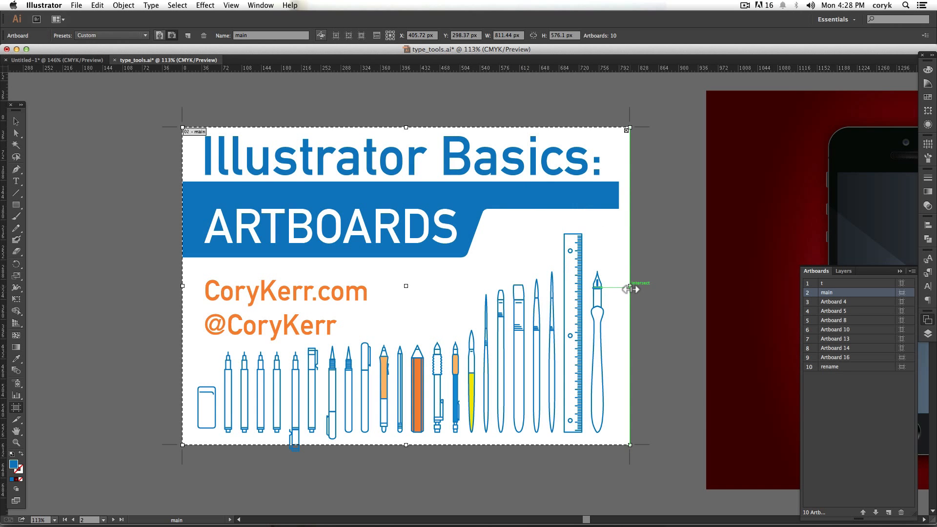
pyautogui.moveTo(630, 286); pyautogui.dragTo(618, 287)
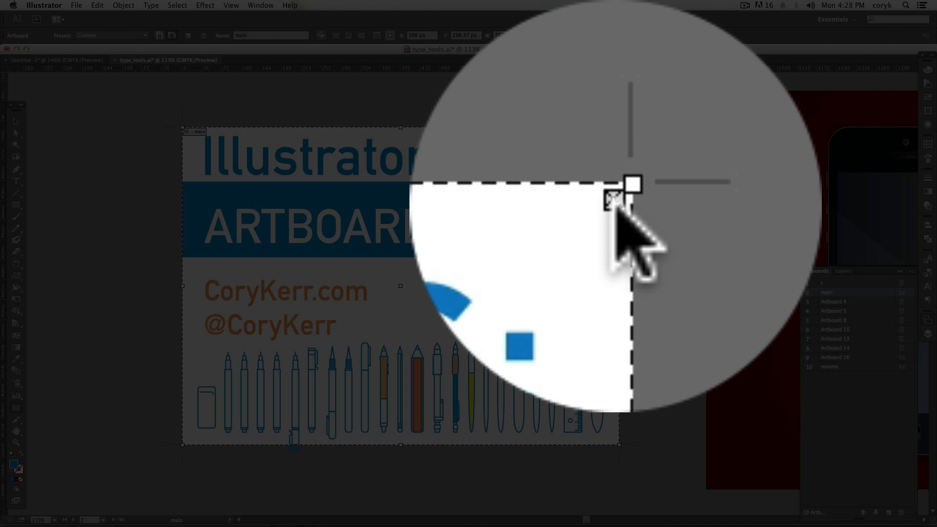
# - Delete the main artboard while keeping its artwork, and select the blue banner shape behind the ARTBOARDS title
pyautogui.click(615, 133)
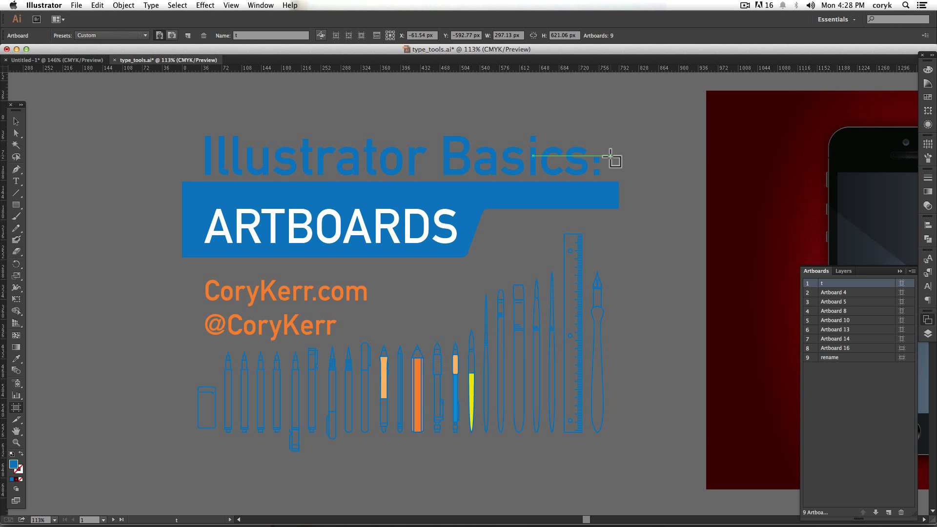
pyautogui.press('v')
pyautogui.click(601, 198)
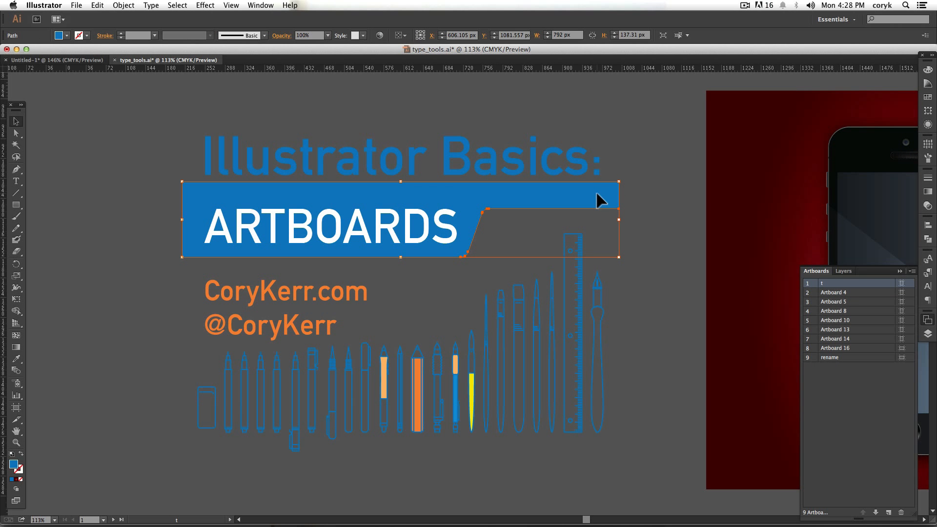
# - Draw a new artboard about 876 by 642 px around the ARTBOARDS title and pencil artwork
pyautogui.hotkey('shift', 'o')
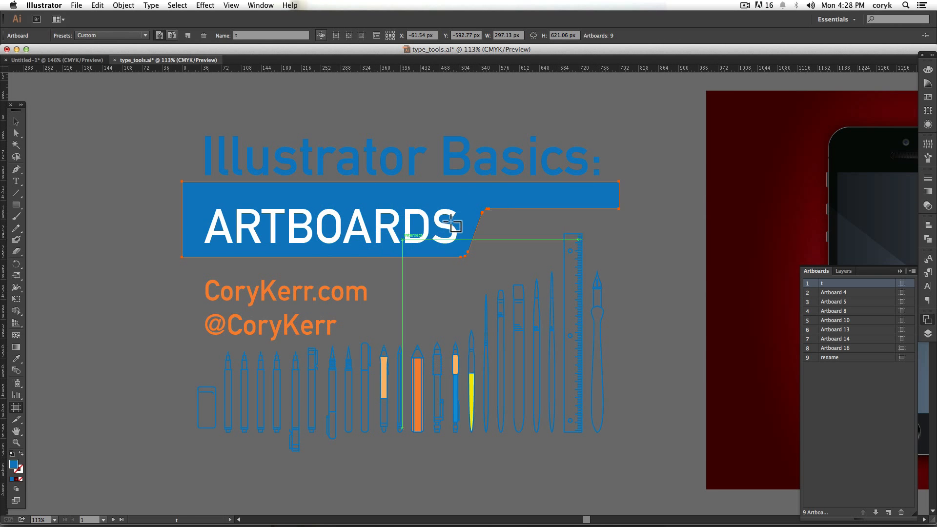
pyautogui.click(533, 198)
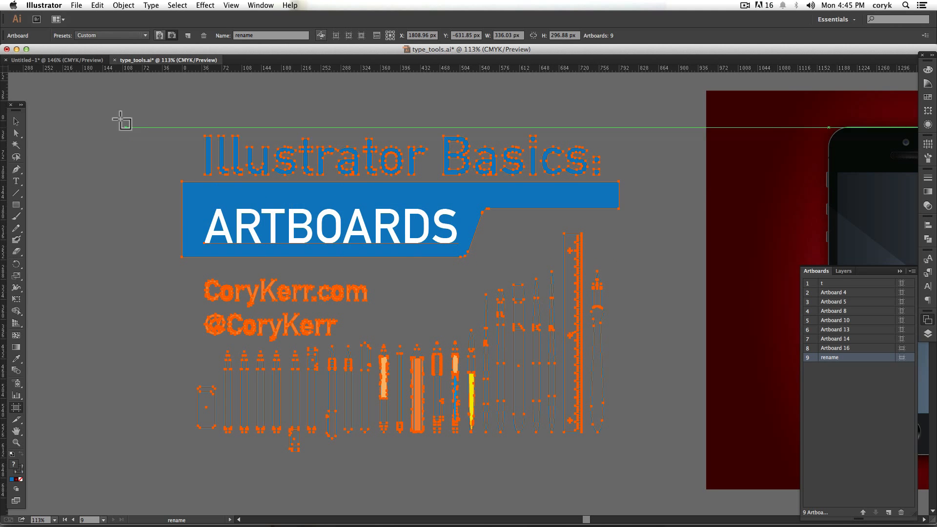
pyautogui.moveTo(168, 118); pyautogui.dragTo(648, 467)
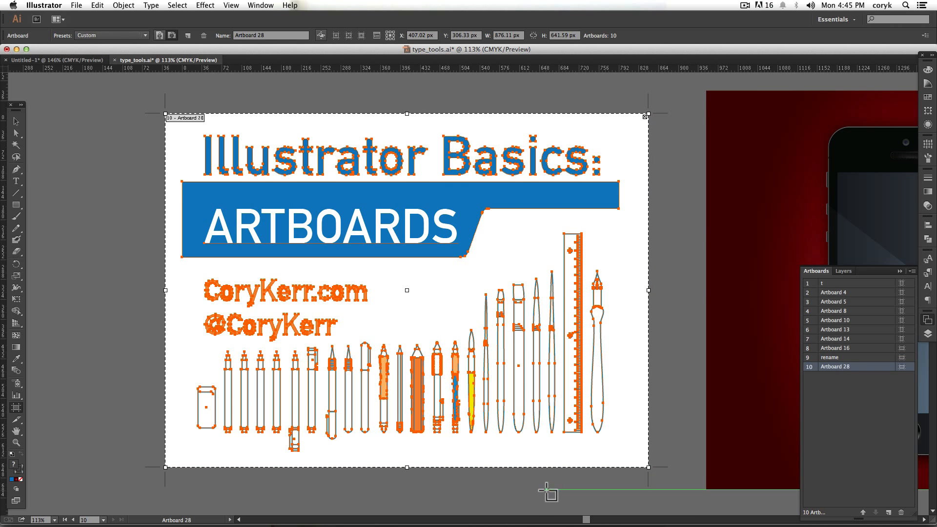
# - Create an artboard fitted to the red phone background and rename it iphone
pyautogui.moveTo(684, 334); pyautogui.dragTo(261, 344)
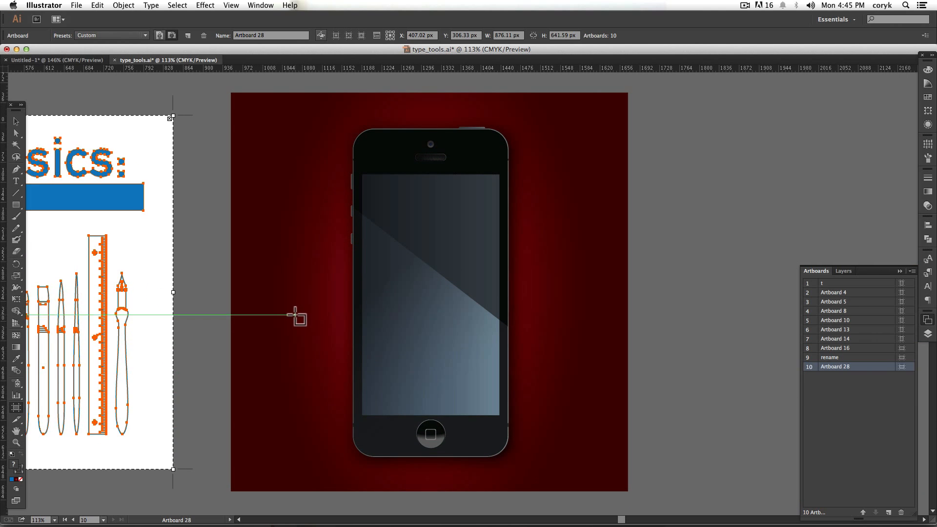
pyautogui.click(283, 279)
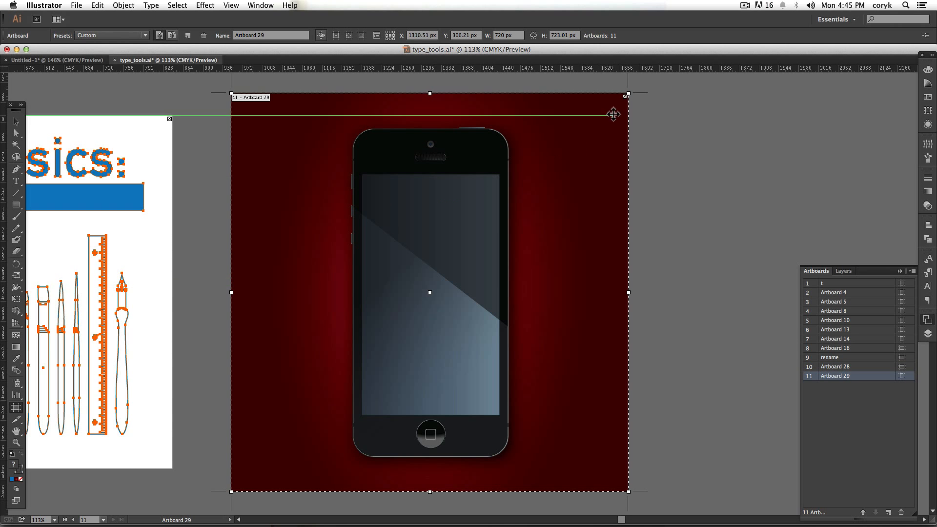
pyautogui.doubleClick(830, 376)
pyautogui.write('iph')
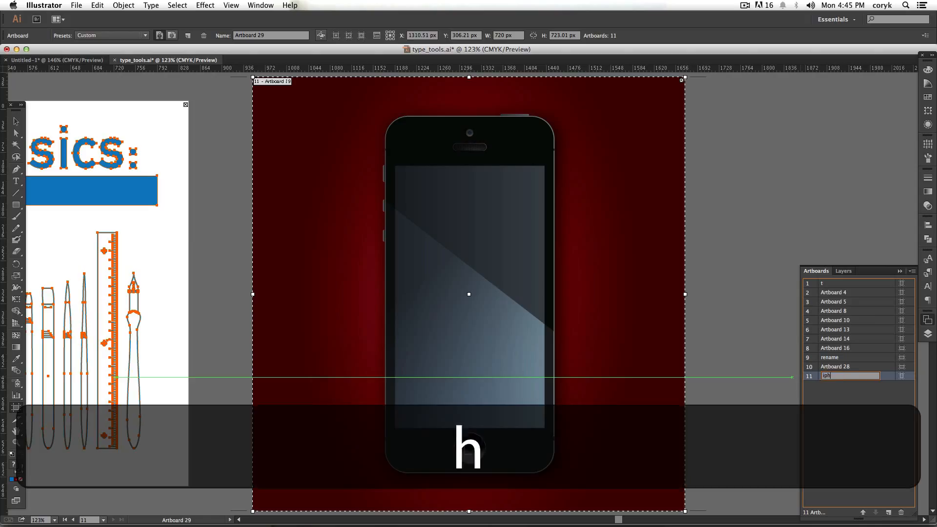
pyautogui.write('one')
pyautogui.press('Return')
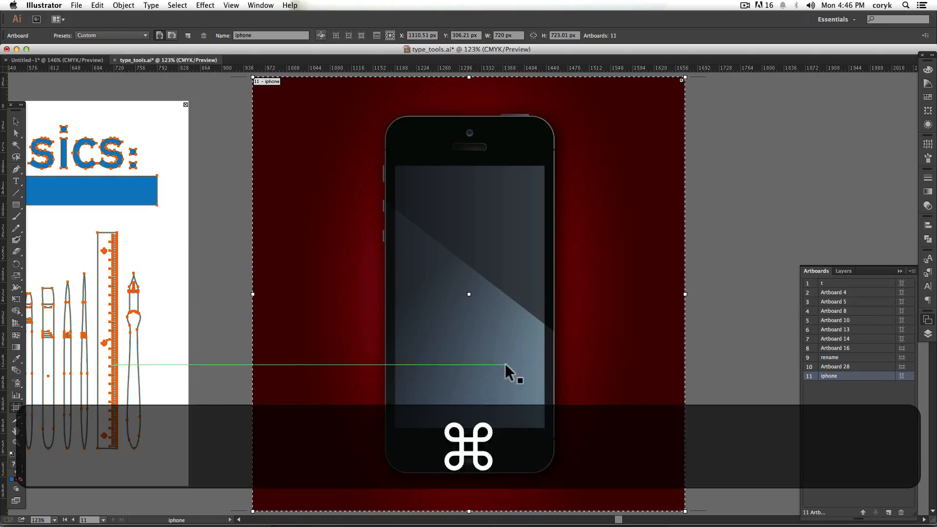
# - Duplicate the iphone artboard without its artwork beside the original, and delete the copy
pyautogui.press('super+minus')
pyautogui.moveTo(557, 326); pyautogui.dragTo(364, 324)
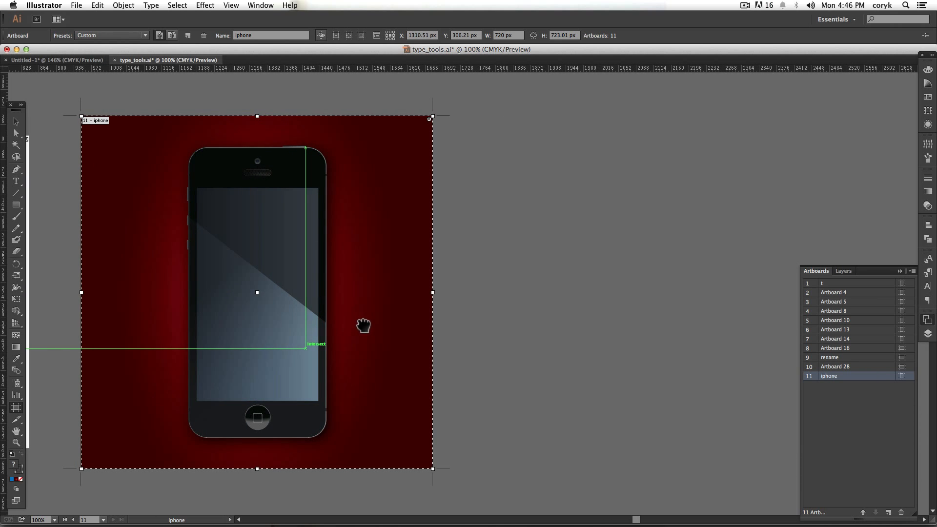
pyautogui.press('alt')
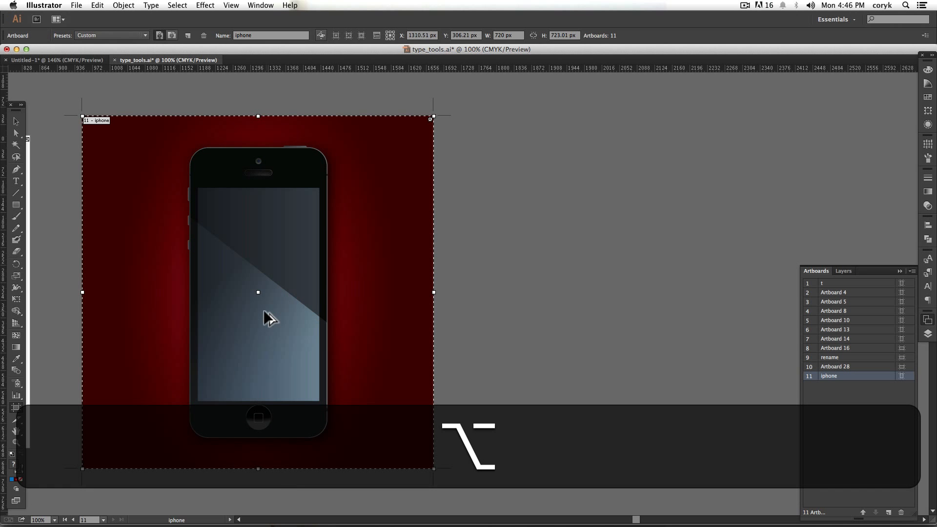
pyautogui.moveTo(264, 312); pyautogui.dragTo(669, 292)
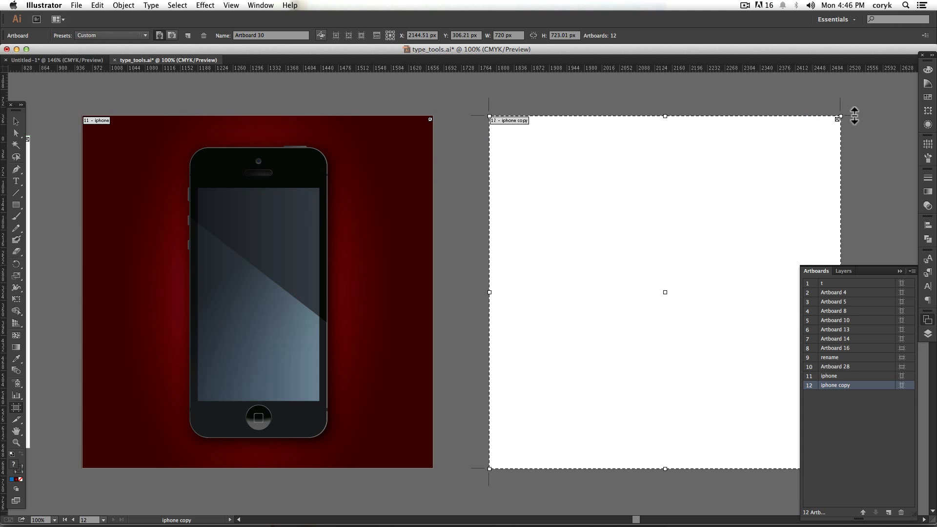
pyautogui.click(837, 120)
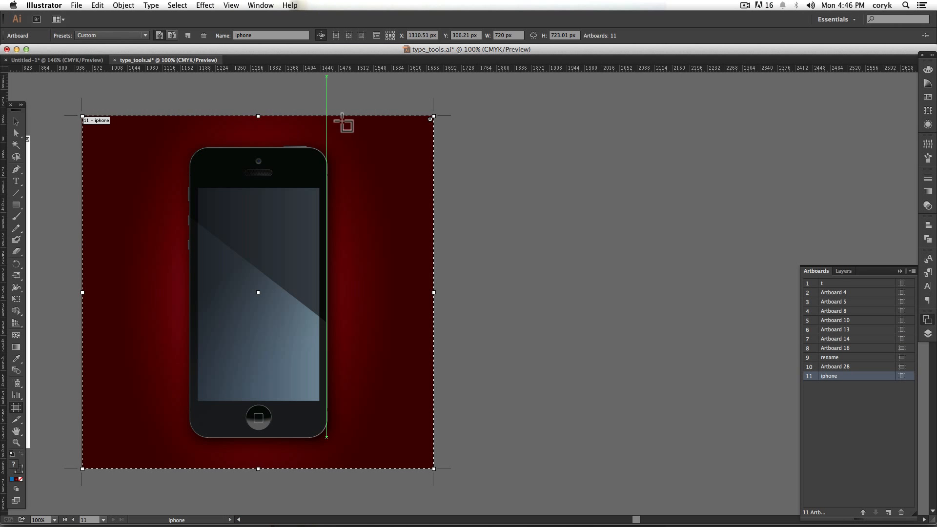
# - Duplicate the iphone artboard with its artwork beside the original, and draw a new artboard about 742 by 669 px overlapping the copy's upper corner
pyautogui.moveTo(259, 207); pyautogui.dragTo(638, 208)
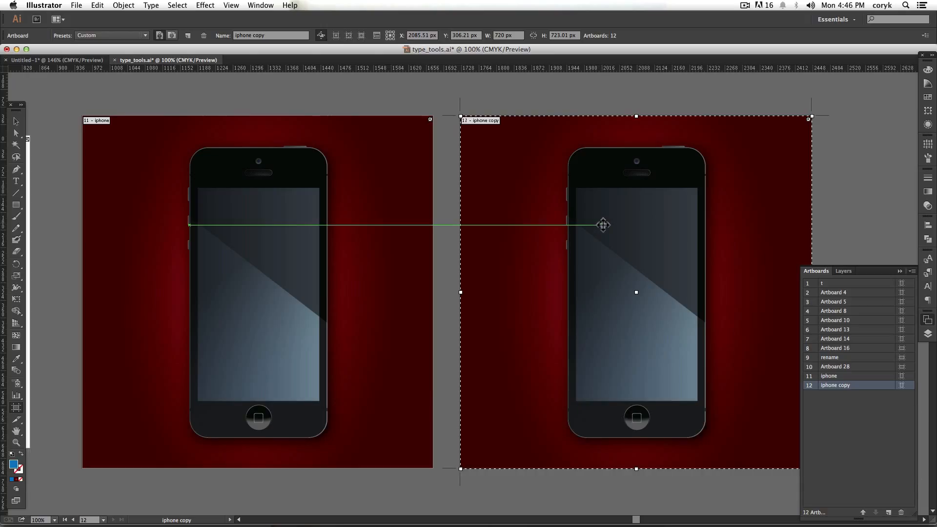
pyautogui.press('super+minus')
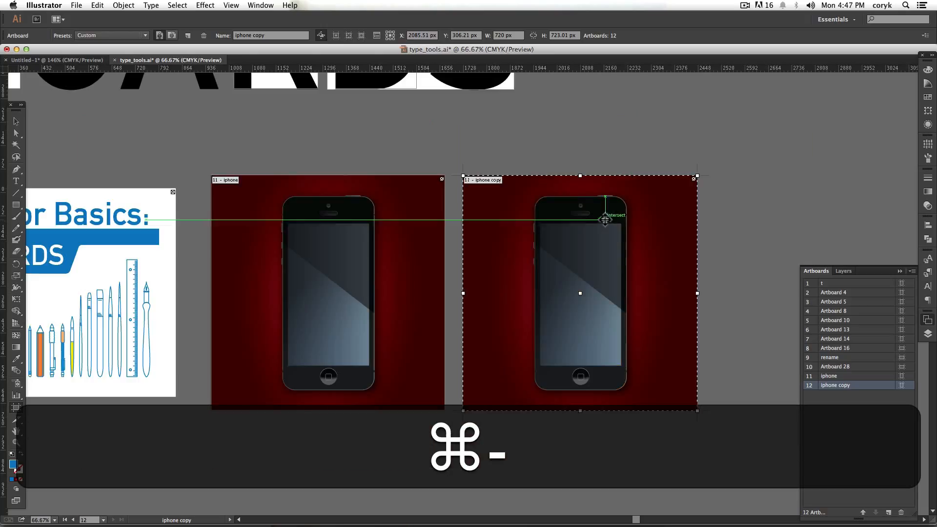
pyautogui.press('space')
pyautogui.moveTo(638, 150); pyautogui.dragTo(613, 239)
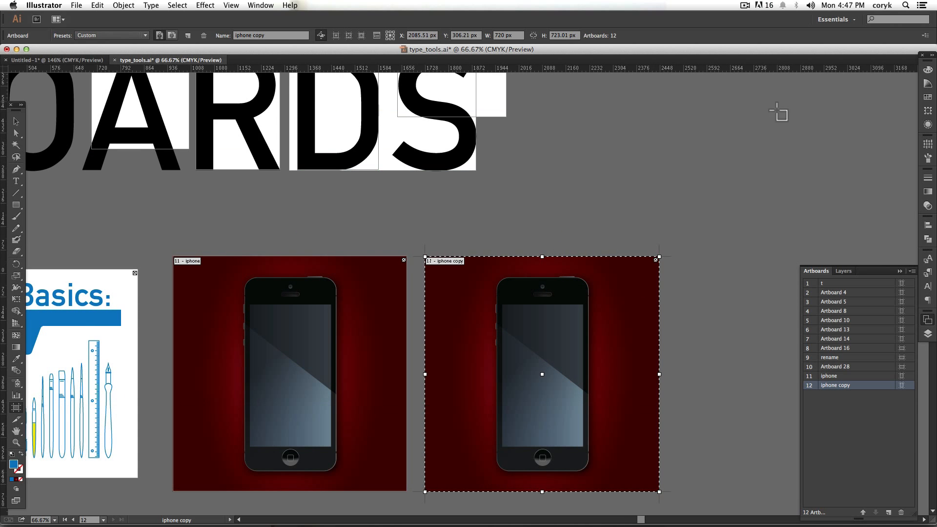
pyautogui.moveTo(783, 102); pyautogui.dragTo(542, 321)
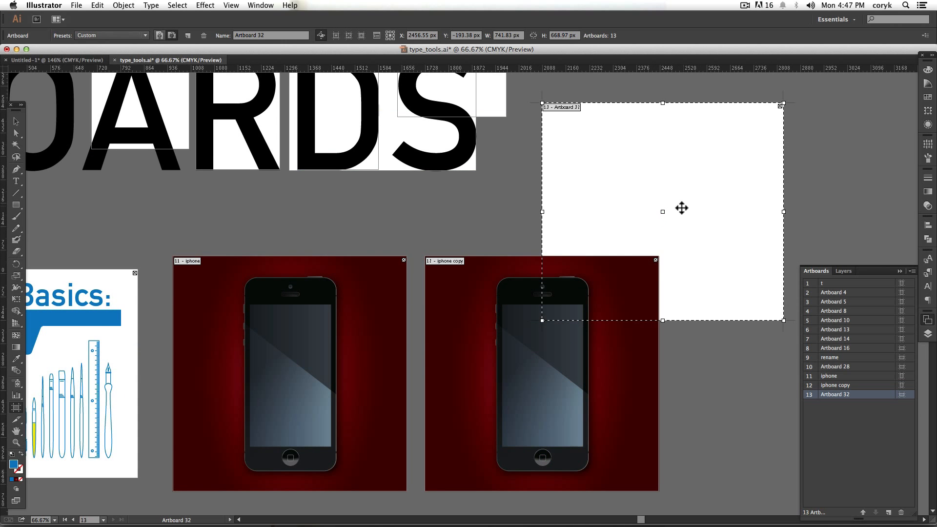
pyautogui.press('space')
pyautogui.moveTo(682, 208)
pyautogui.mouseDown()
pyautogui.moveTo(548, 215)
pyautogui.moveTo(345, 193)
pyautogui.moveTo(332, 175)
pyautogui.moveTo(414, 200)
pyautogui.moveTo(661, 204)
pyautogui.moveTo(669, 213)
pyautogui.mouseUp()
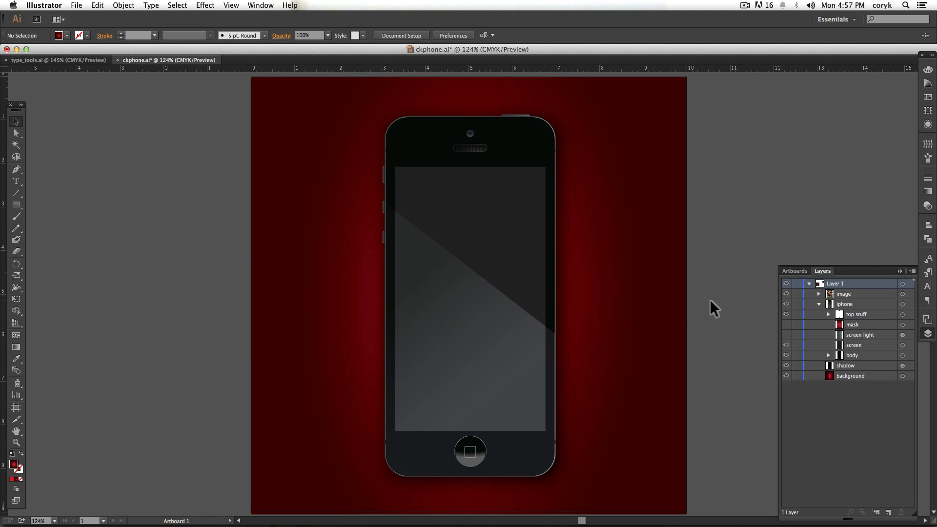
# - Separate the Artboards panel from the Layers panel, dock it directly above, and shorten the stacked panels so both lists show
pyautogui.click(794, 271)
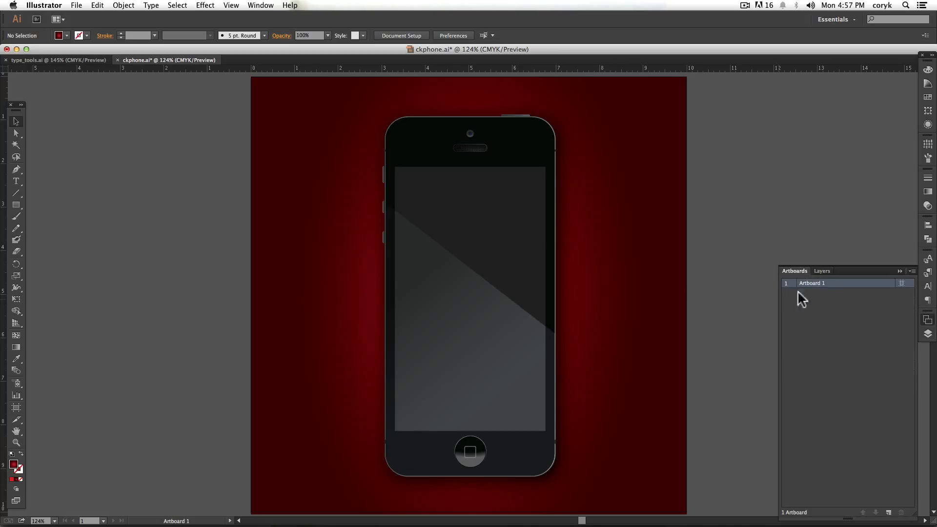
pyautogui.moveTo(795, 270); pyautogui.dragTo(791, 86)
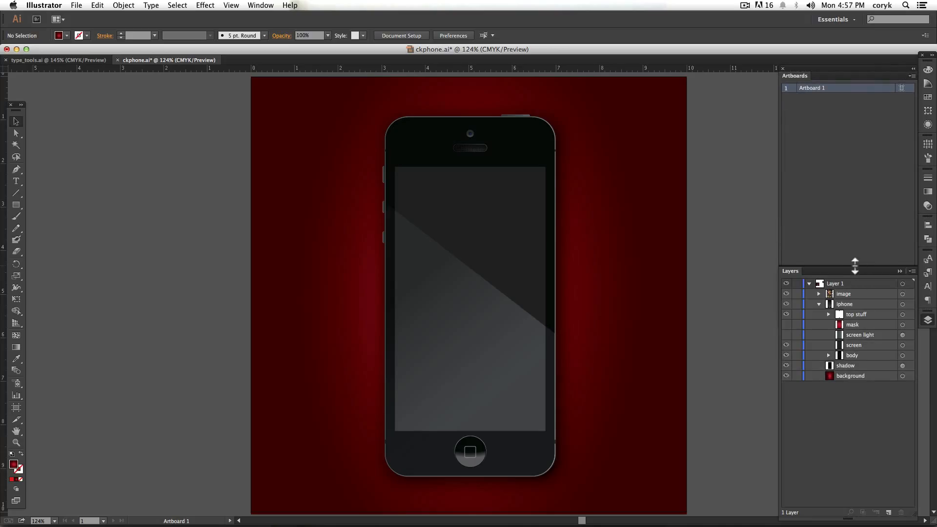
pyautogui.moveTo(854, 266); pyautogui.dragTo(855, 311)
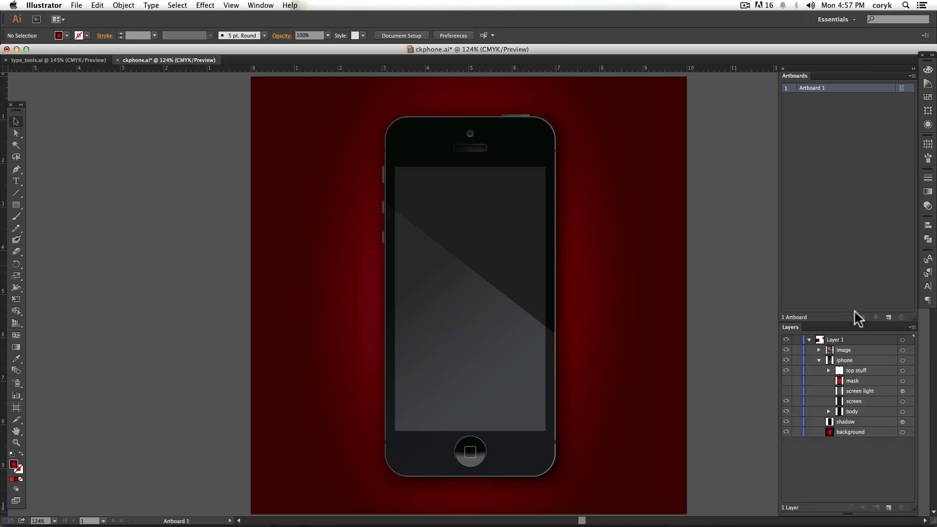
pyautogui.moveTo(855, 290); pyautogui.dragTo(855, 224)
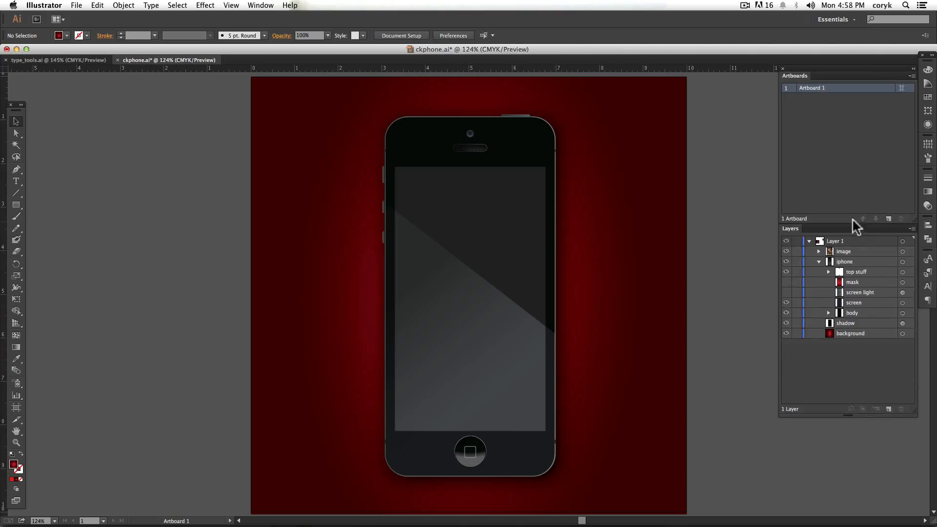
# - Examine the phone's structure by expanding the iphone and top stuff groups and viewing the selected phone in Outline mode, and return to Preview
pyautogui.click(819, 261)
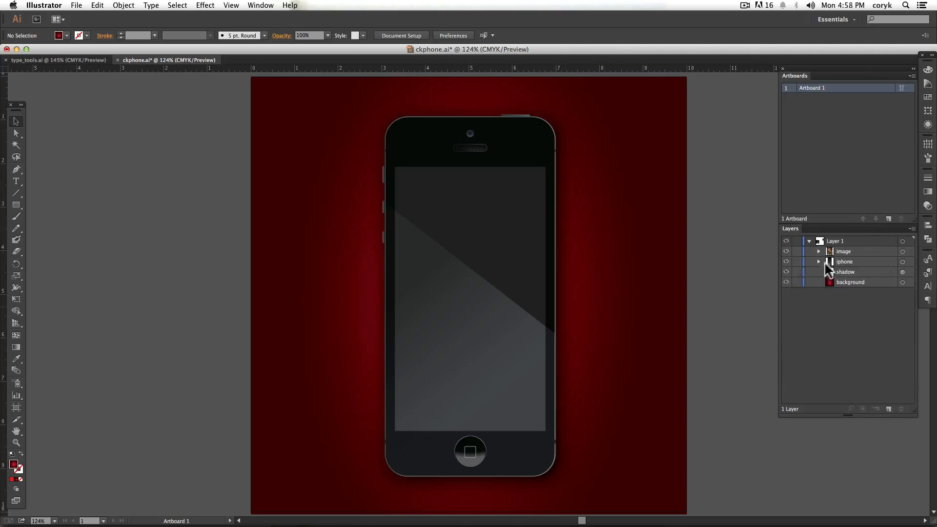
pyautogui.click(819, 262)
pyautogui.click(829, 272)
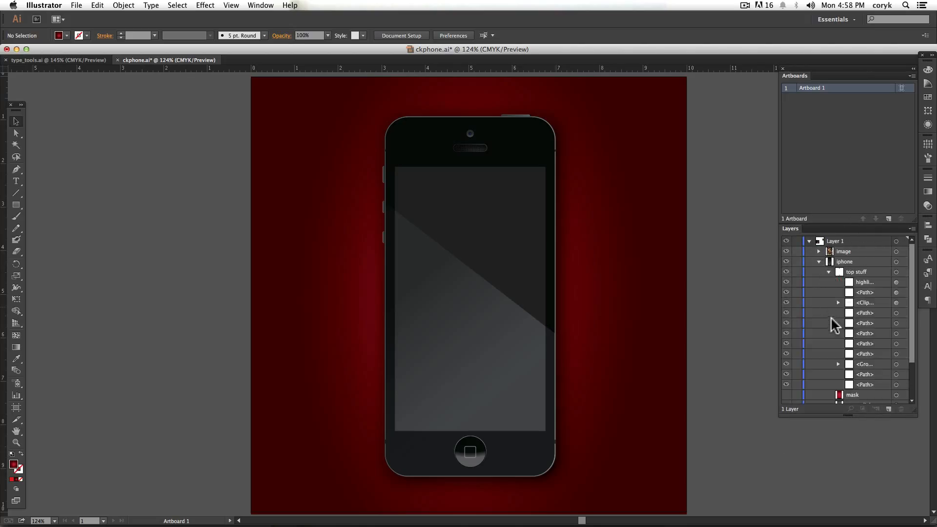
pyautogui.click(452, 271)
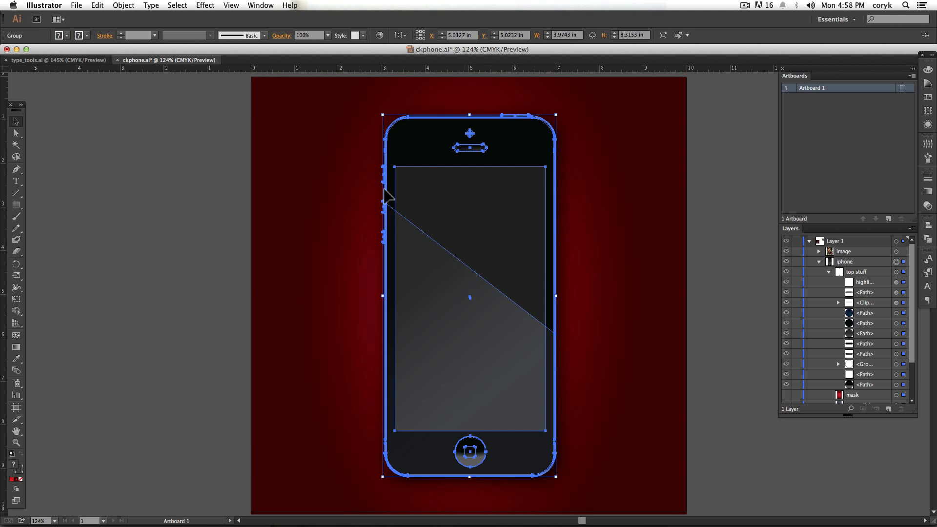
pyautogui.press('super+y')
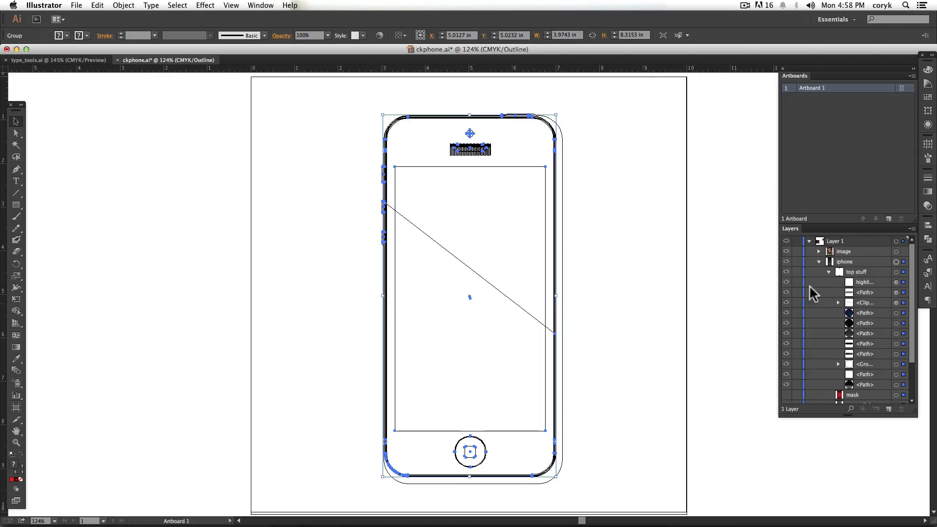
pyautogui.click(829, 271)
pyautogui.click(819, 262)
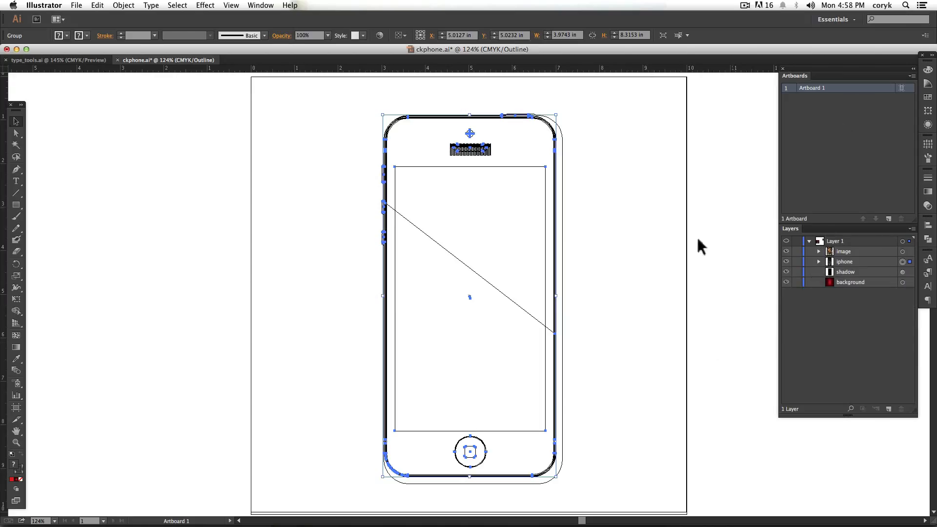
pyautogui.click(705, 297)
pyautogui.press('super+y')
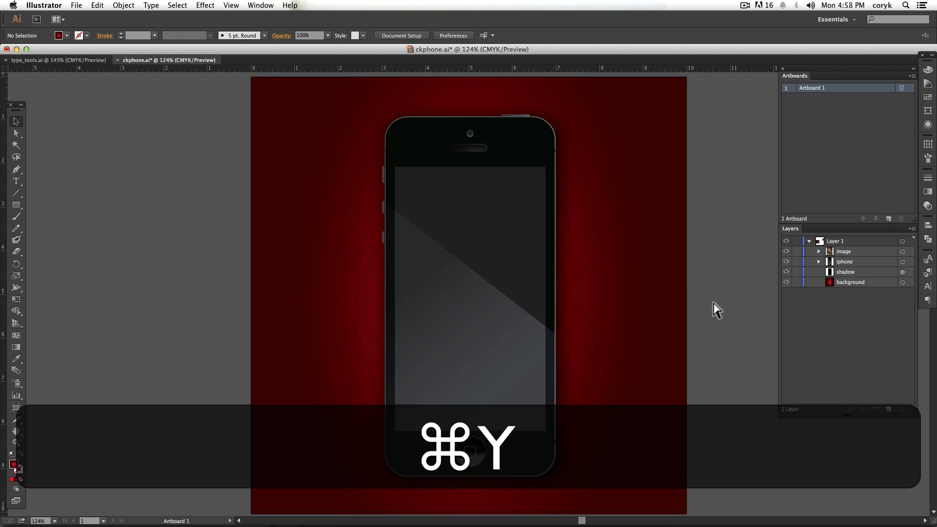
# - Duplicate Artboard 1 with its phone artwork, placing the copy about 10.5 in to the right of the original
pyautogui.press('super+space')
pyautogui.moveTo(711, 290); pyautogui.dragTo(496, 284)
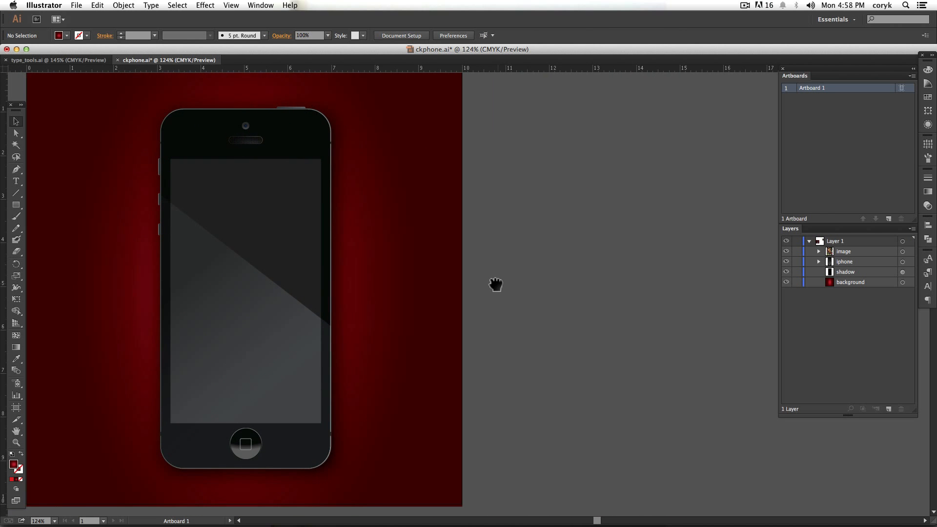
pyautogui.hotkey('shift', 'o')
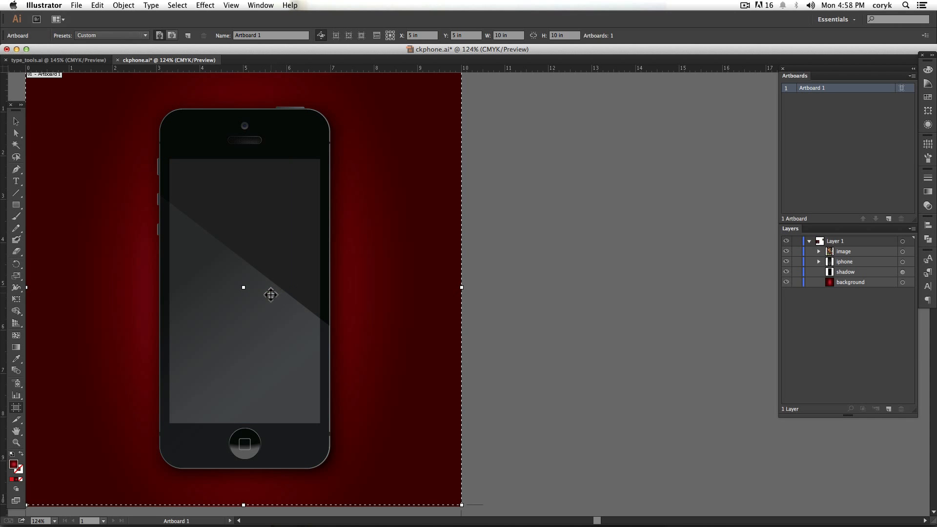
pyautogui.moveTo(247, 293); pyautogui.dragTo(471, 268)
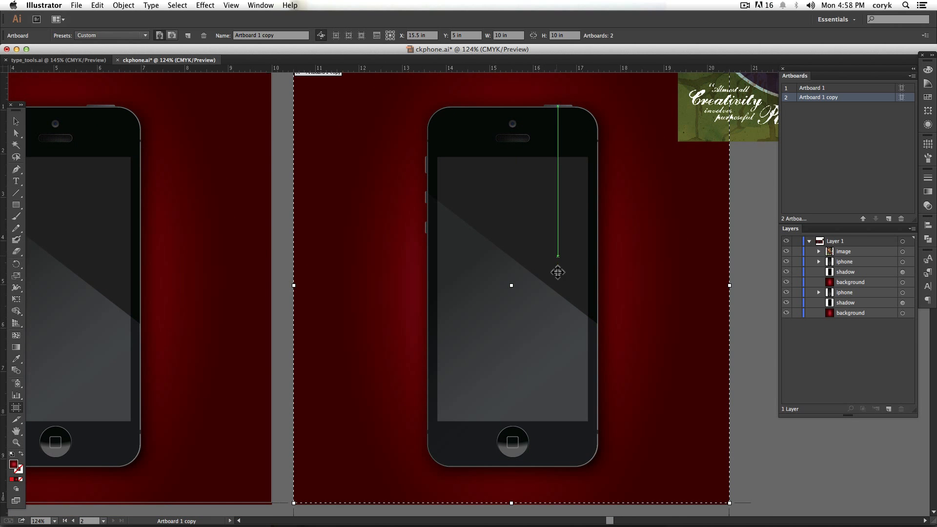
# - Rename the duplicated artboard 2nd and the original artboard main, and make 2nd the active artboard
pyautogui.doubleClick(820, 97)
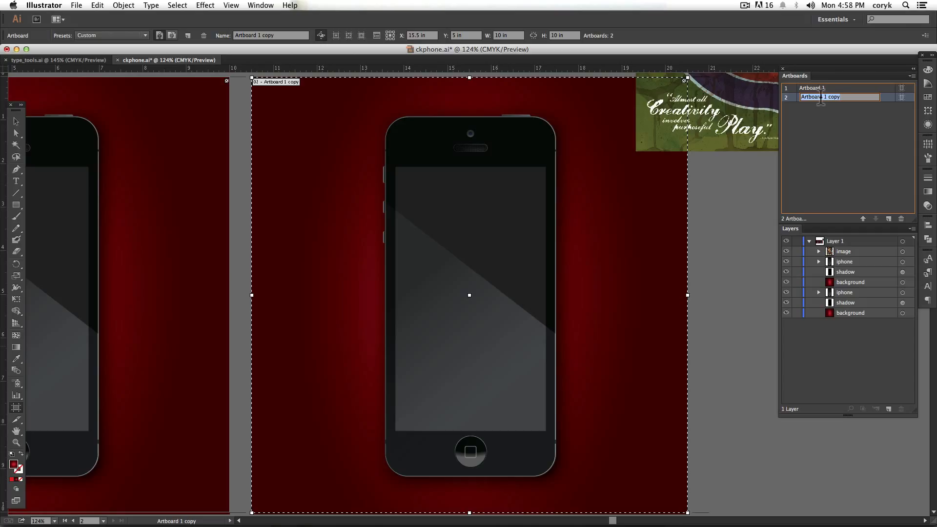
pyautogui.write('2nd')
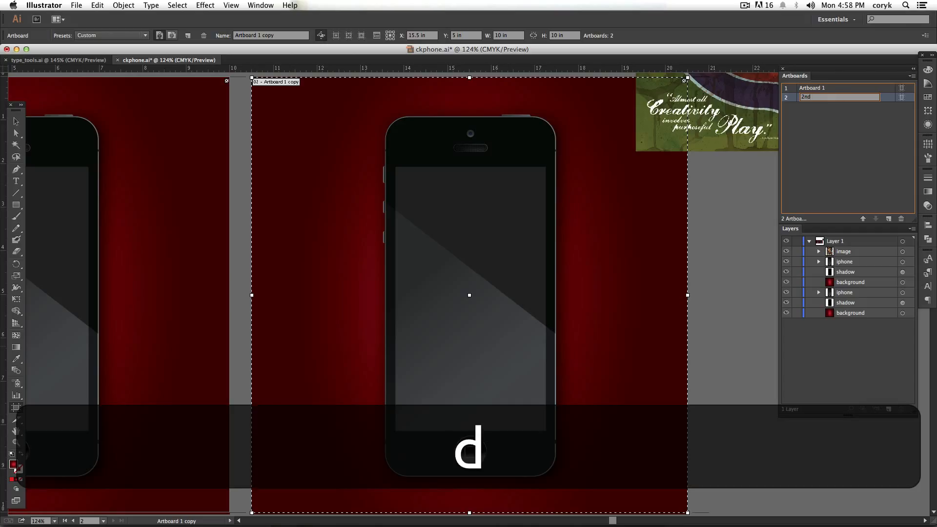
pyautogui.press('Return')
pyautogui.doubleClick(820, 88)
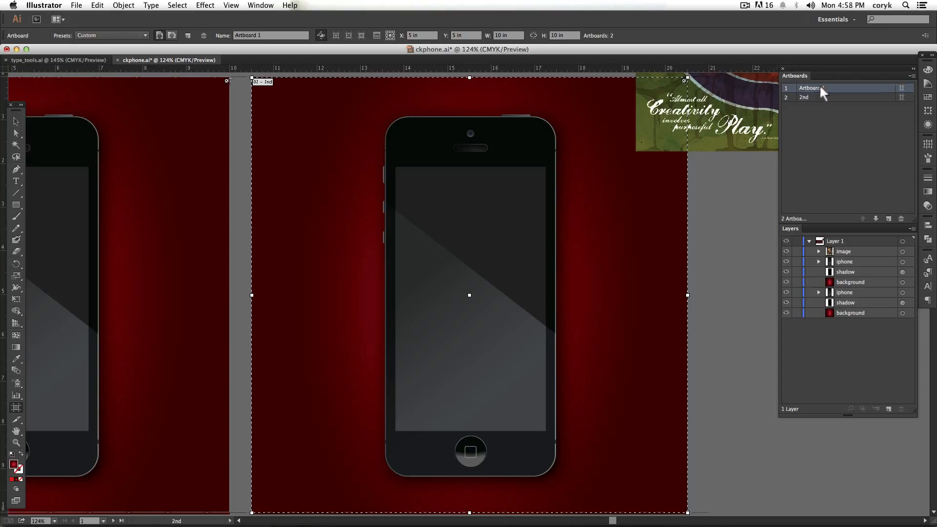
pyautogui.write('main')
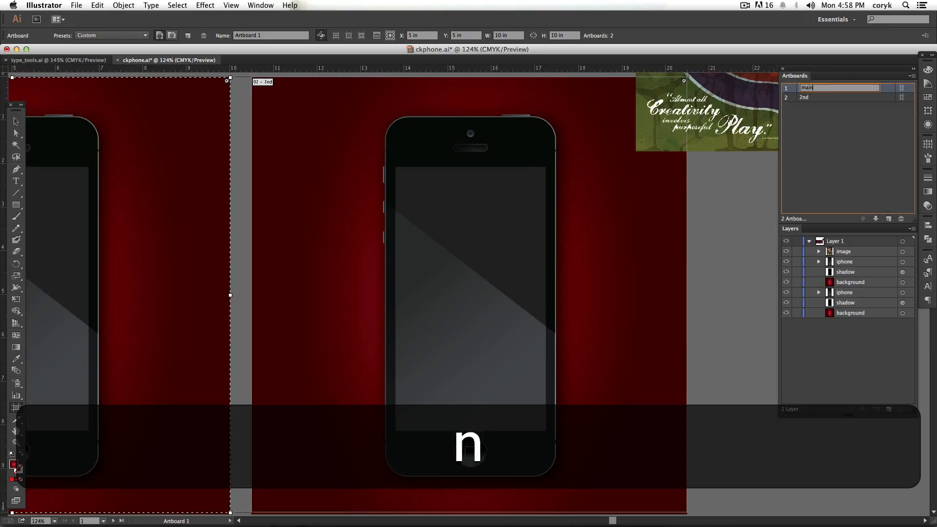
pyautogui.press('Return')
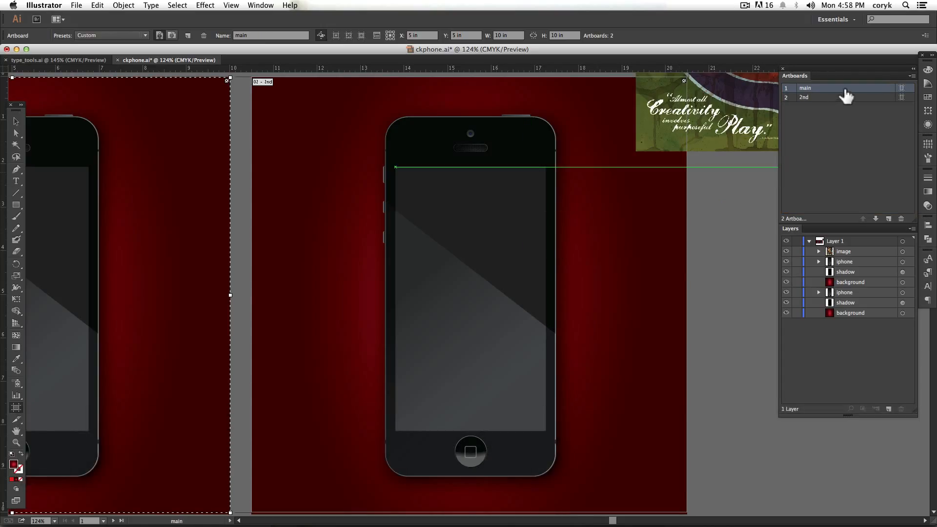
pyautogui.click(842, 99)
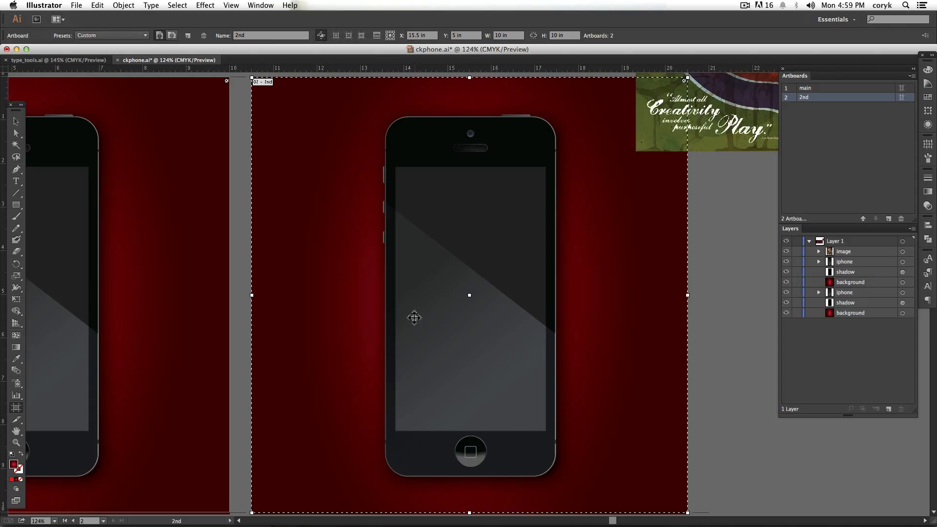
# - Show the screen light layer in the 2nd artboard's phone and cut the loose poster image overlapping that artboard's edge
pyautogui.click(819, 262)
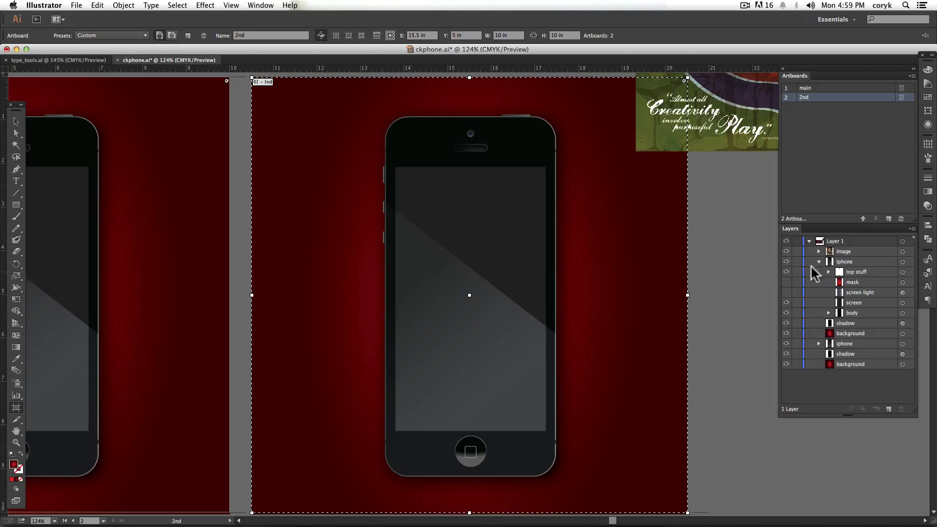
pyautogui.click(786, 292)
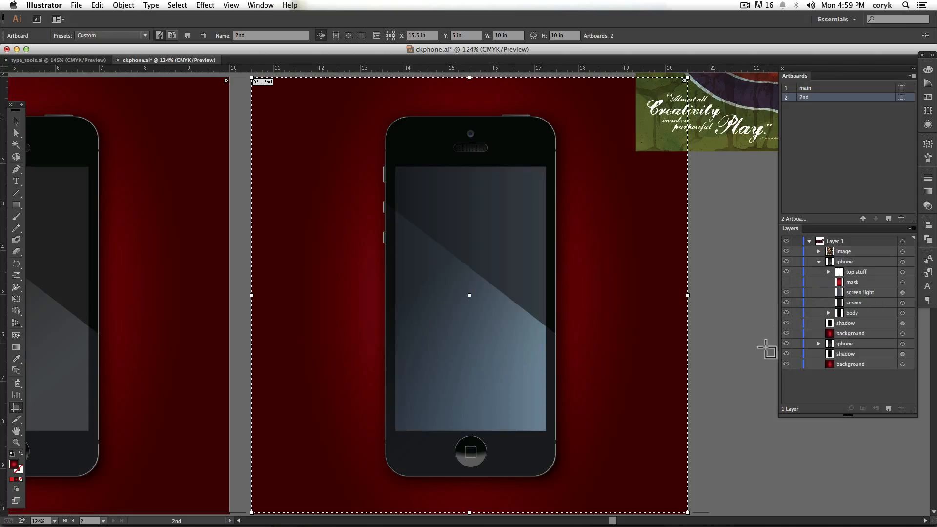
pyautogui.press('space')
pyautogui.moveTo(701, 324); pyautogui.dragTo(330, 314)
pyautogui.press('v')
pyautogui.click(378, 128)
pyautogui.press('super+x')
# - Duplicate the 2nd artboard with its artwork, placing the copy about 10.6 in to the right
pyautogui.hotkey('shift', 'o')
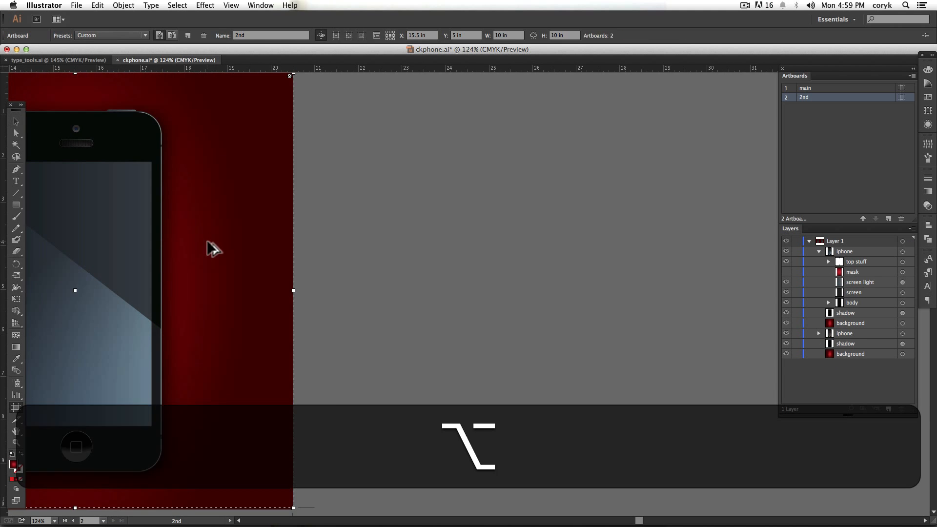
pyautogui.moveTo(209, 247); pyautogui.dragTo(654, 226)
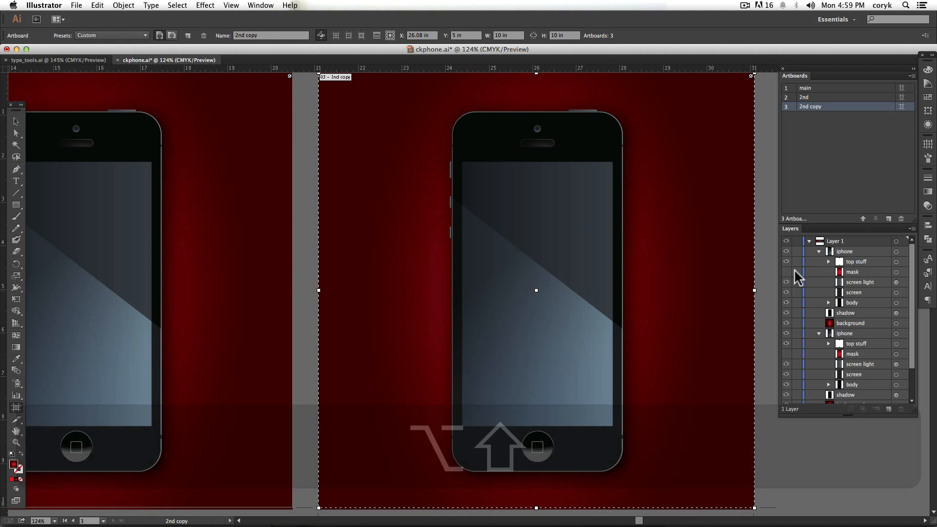
# - Select the phone on the new artboard, expand its iphone group in the layer list and show its mask layer
pyautogui.click(819, 251)
pyautogui.press('v')
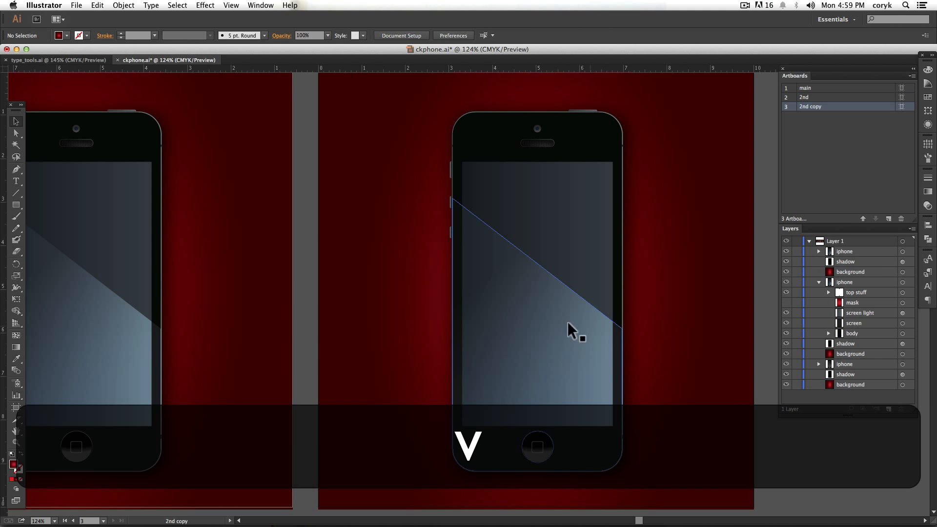
pyautogui.click(549, 318)
pyautogui.click(819, 282)
pyautogui.click(818, 251)
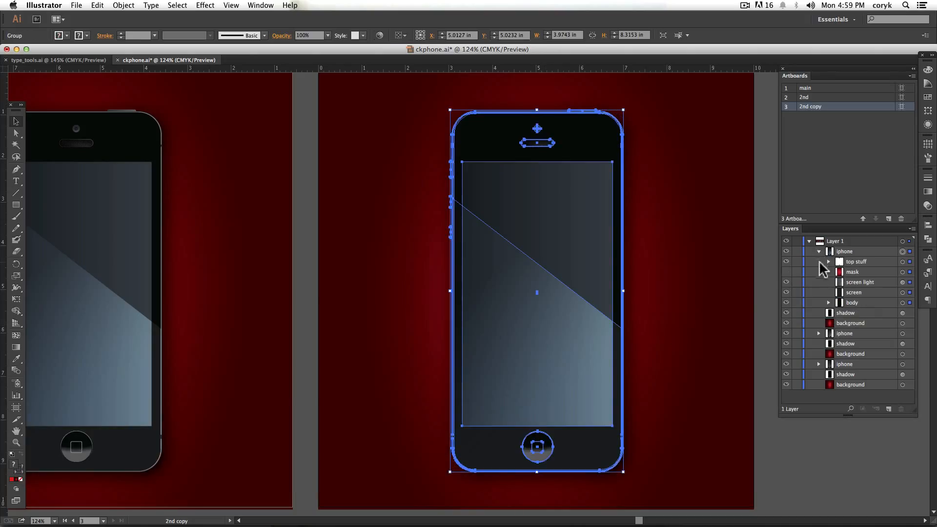
pyautogui.click(786, 271)
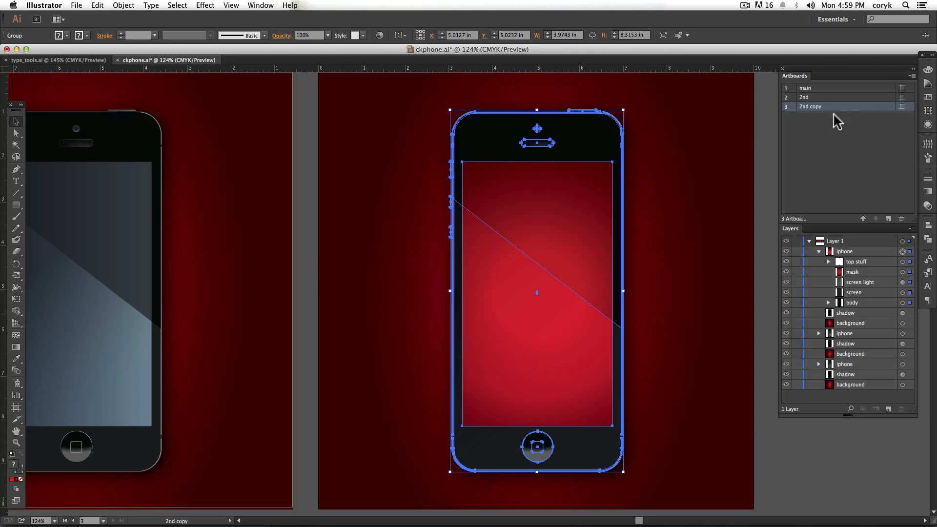
# - Rename the 2nd copy artboard as 3rd
pyautogui.doubleClick(816, 106)
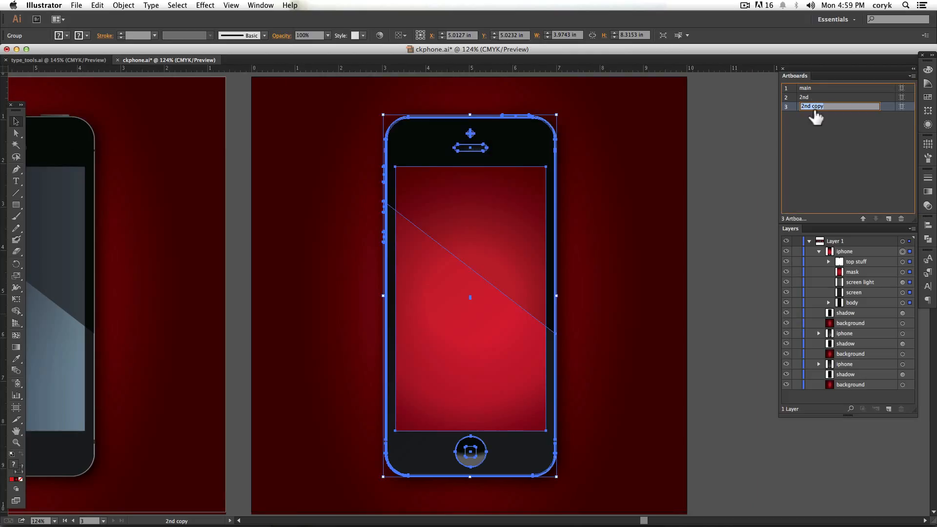
pyautogui.write('3rd')
pyautogui.press('Return')
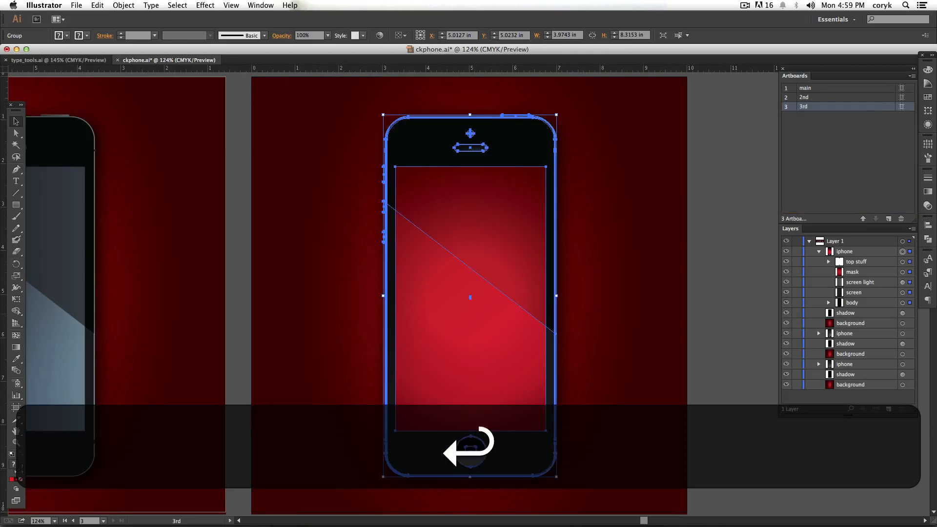
# - View the main, 2nd and 3rd artboards one after another, each fitted to the window
pyautogui.doubleClick(848, 87)
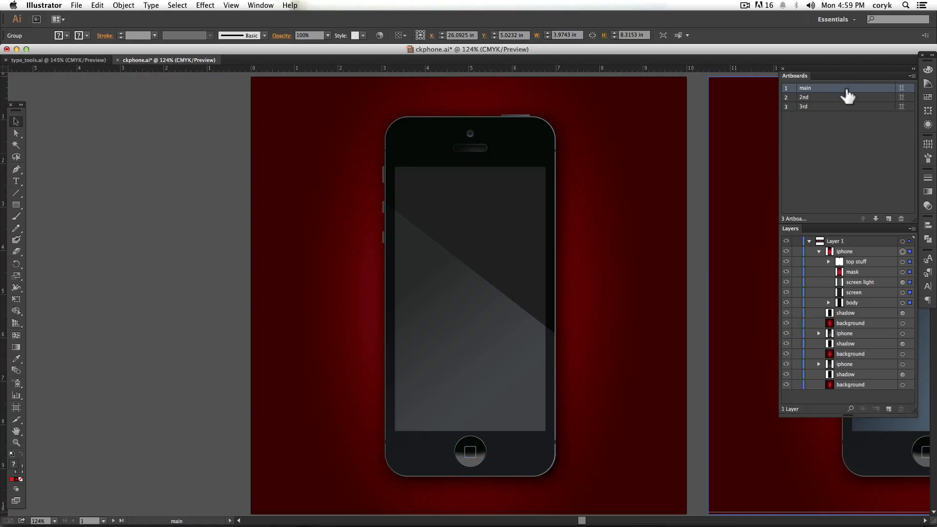
pyautogui.doubleClick(847, 97)
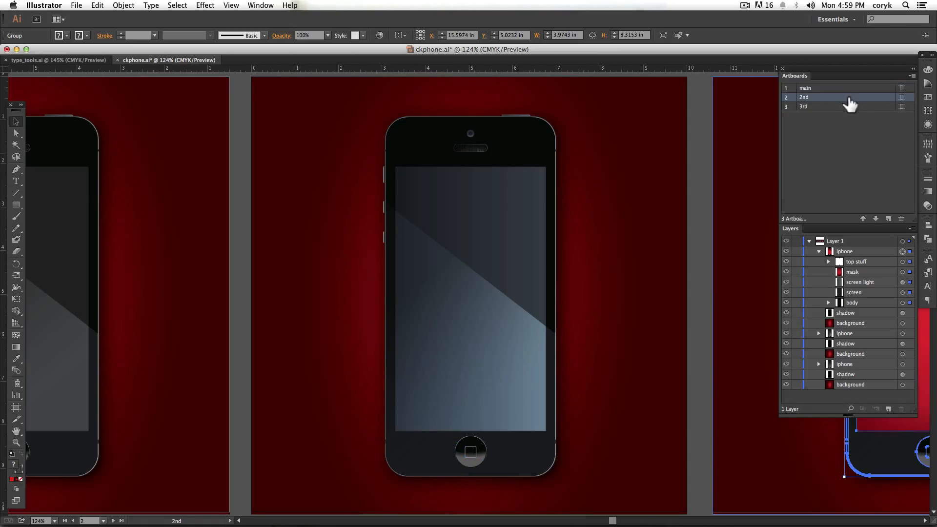
pyautogui.doubleClick(849, 107)
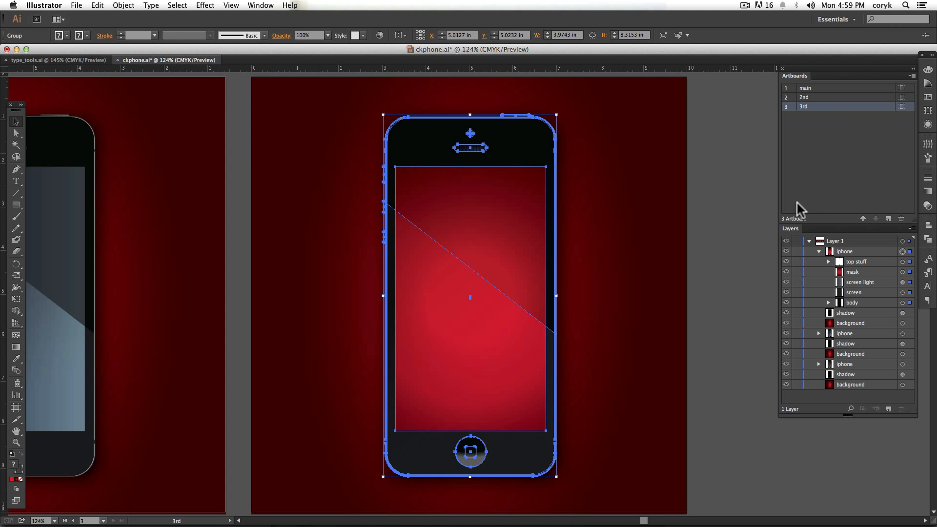
# - Duplicate the 3rd artboard with its artwork, placing the copy about 10.7 in to the right
pyautogui.press('space')
pyautogui.moveTo(694, 251); pyautogui.dragTo(334, 247)
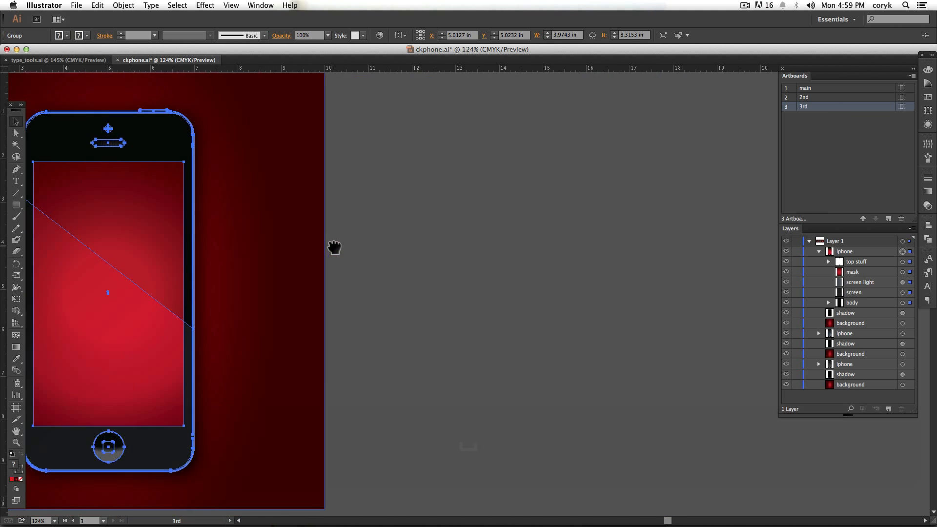
pyautogui.hotkey('shift', 'o')
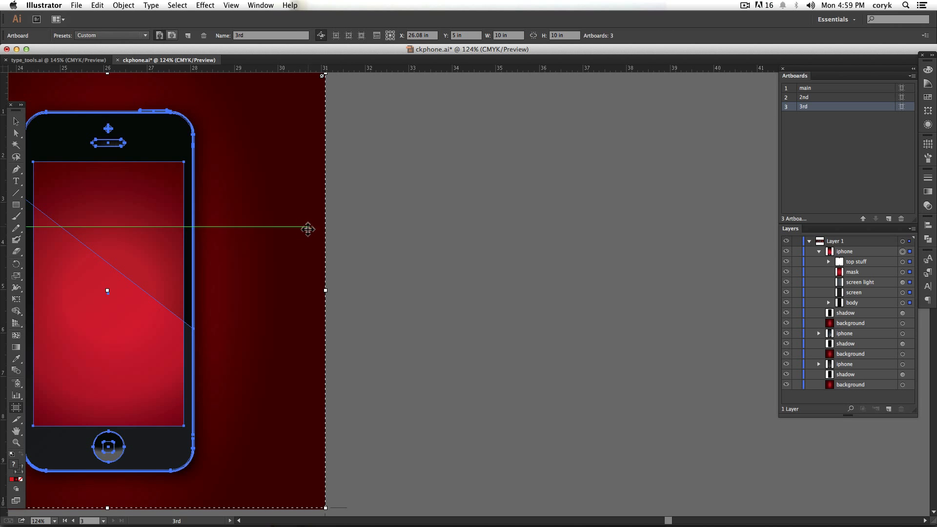
pyautogui.moveTo(278, 236); pyautogui.dragTo(683, 234)
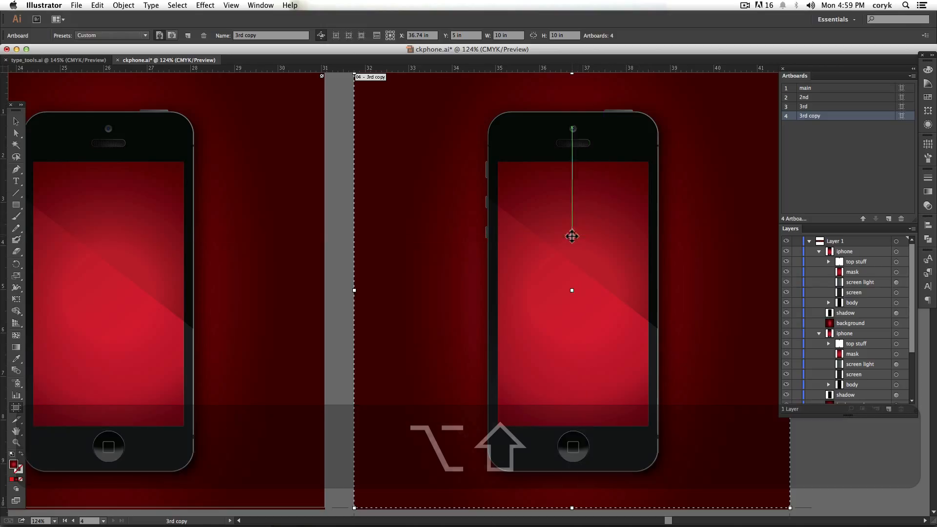
# - Paste the poster image onto the 3rd copy artboard and position it over the phone's screen
pyautogui.press('super+v')
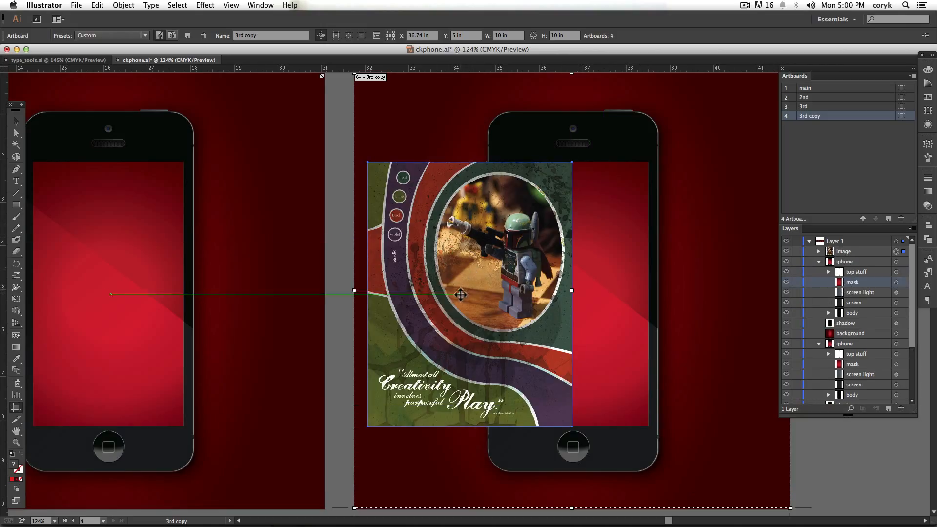
pyautogui.press('v')
pyautogui.moveTo(459, 294); pyautogui.dragTo(582, 303)
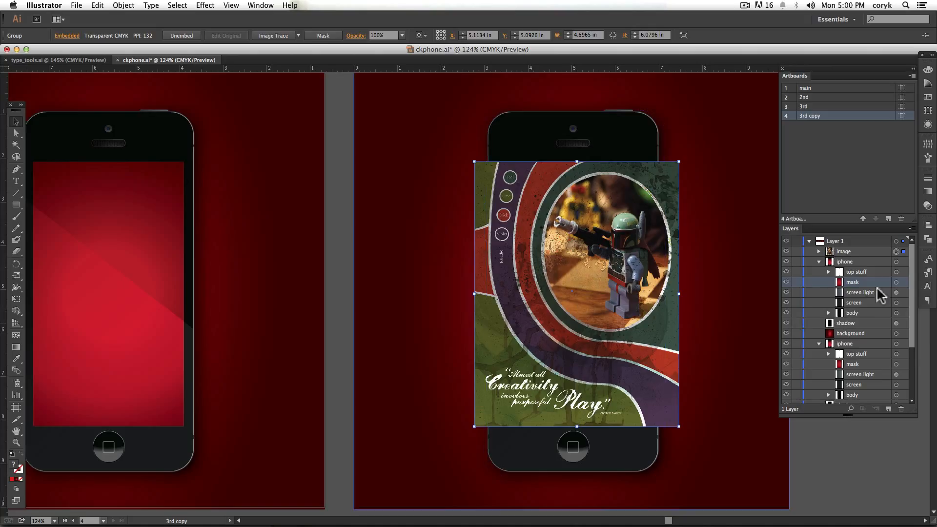
# - Move the image directly below the mask in the iphone group and clip it to the screen with a clipping mask
pyautogui.moveTo(873, 252); pyautogui.dragTo(873, 286)
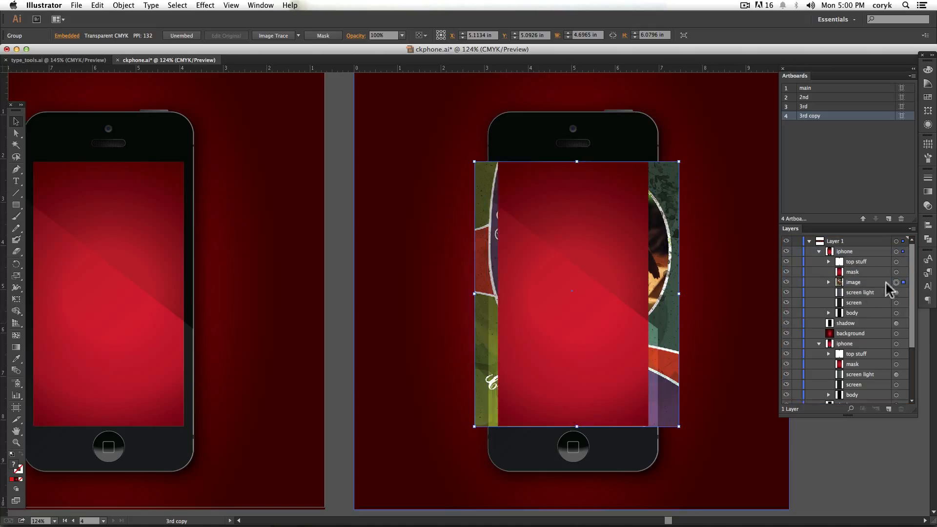
pyautogui.keyDown('shift'); pyautogui.click(896, 272); pyautogui.keyUp('shift')
pyautogui.press('super+7')
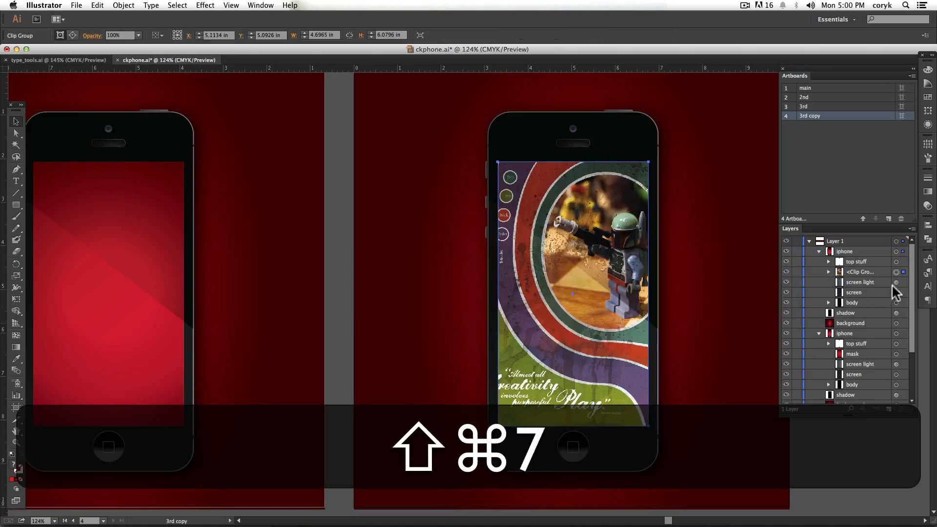
pyautogui.click(805, 443)
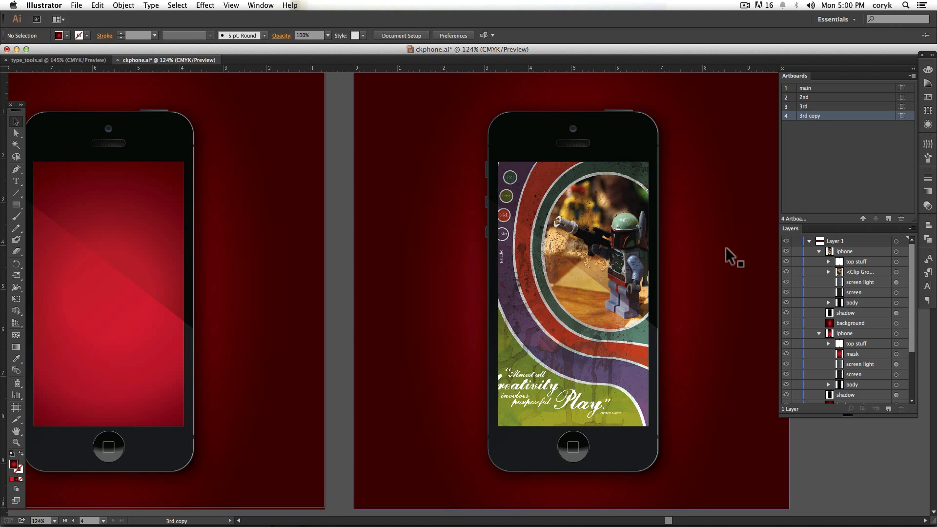
# - Save the four-artboard document in Adobe PDF format as ckphone.pdf
pyautogui.press('super+minus')
pyautogui.press('super+minus')
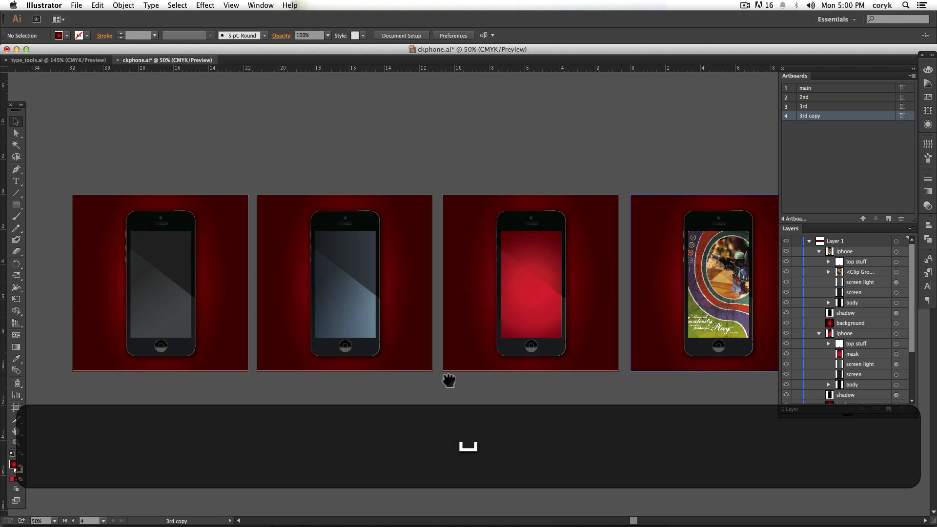
pyautogui.click(76, 5)
pyautogui.click(103, 88)
pyautogui.click(485, 349)
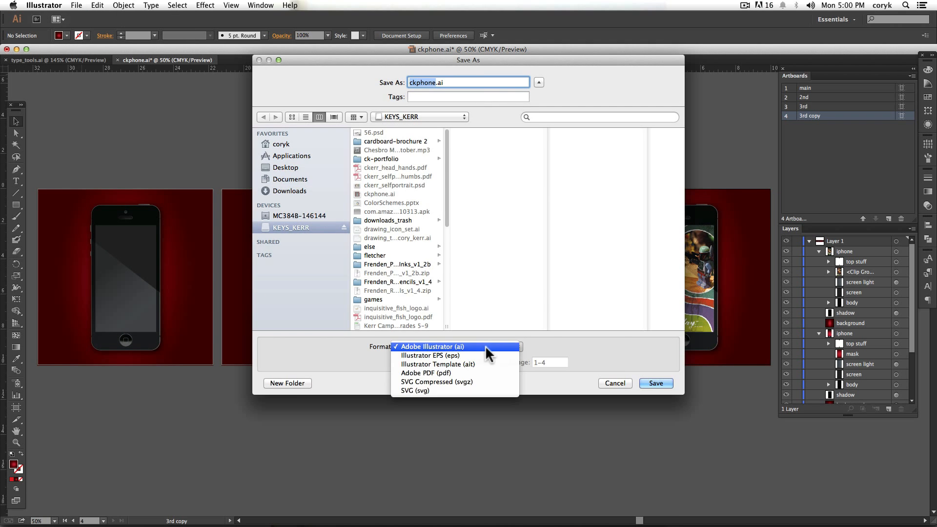
pyautogui.click(469, 384)
pyautogui.press('Return')
pyautogui.click(665, 460)
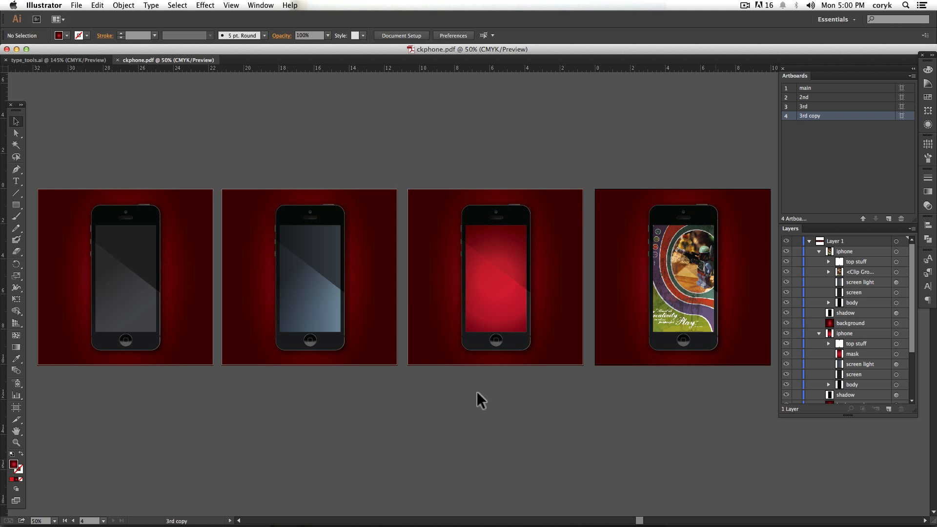
# - Switch to Finder, locate ckphone.pdf on the external drive and open it in Acrobat
pyautogui.press('super+Tab')
pyautogui.press('super+n')
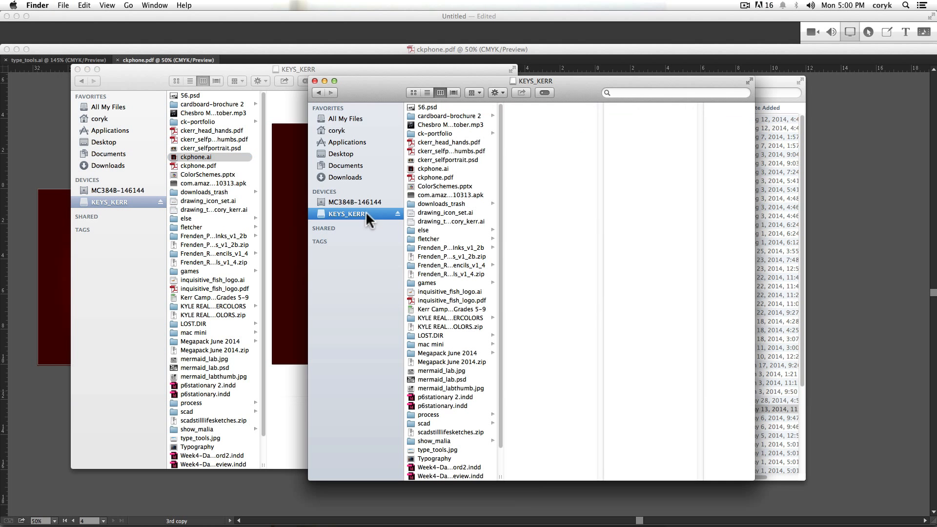
pyautogui.click(441, 179)
pyautogui.rightClick(440, 180)
pyautogui.moveTo(462, 192)
pyautogui.click(605, 189)
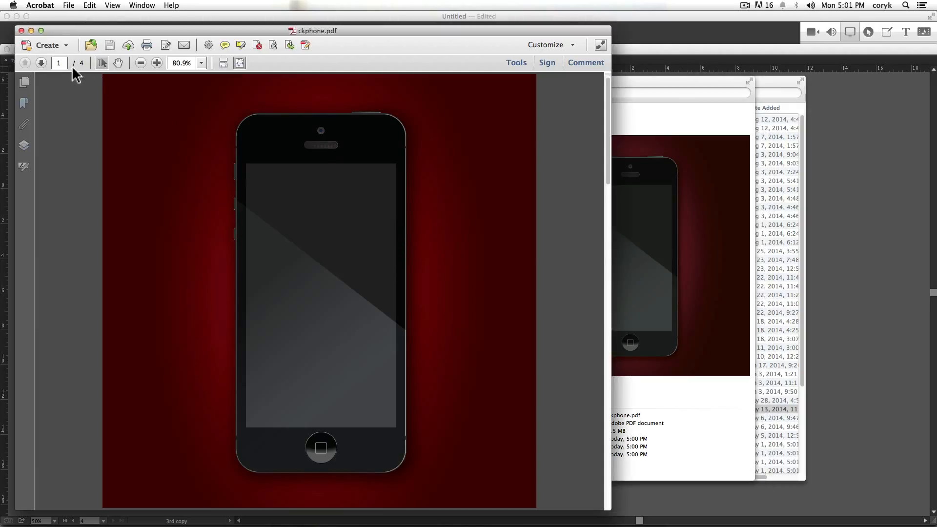
# - Page forward and back through the PDF's four pages to examine how each artboard was output
pyautogui.click(41, 64)
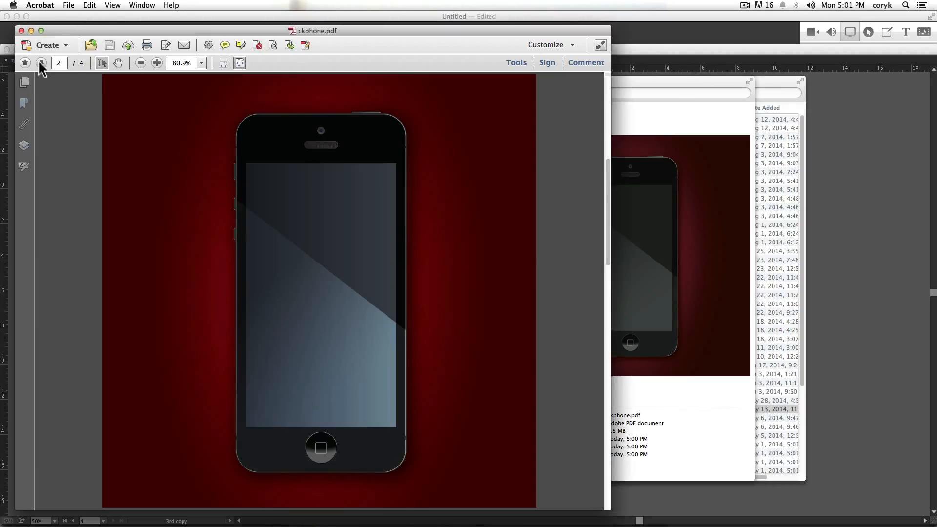
pyautogui.click(41, 64)
pyautogui.click(41, 64)
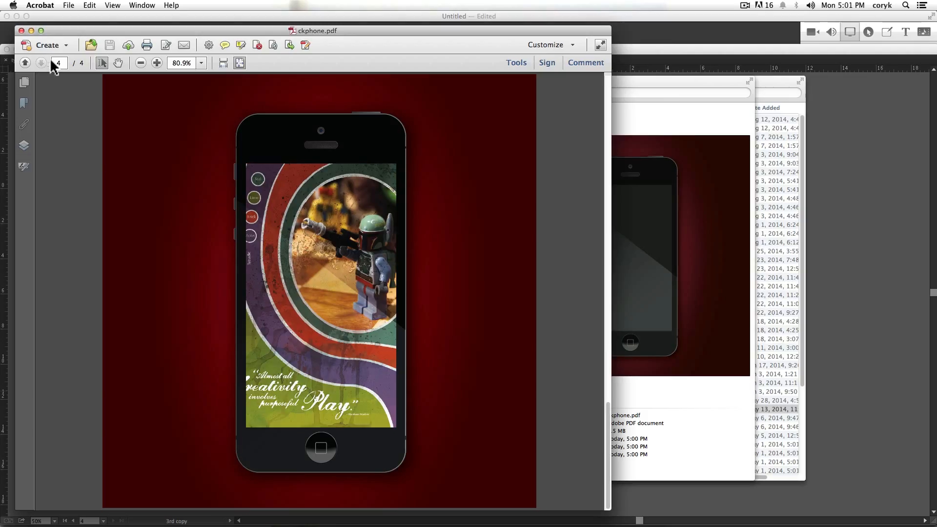
pyautogui.click(25, 63)
pyautogui.click(25, 63)
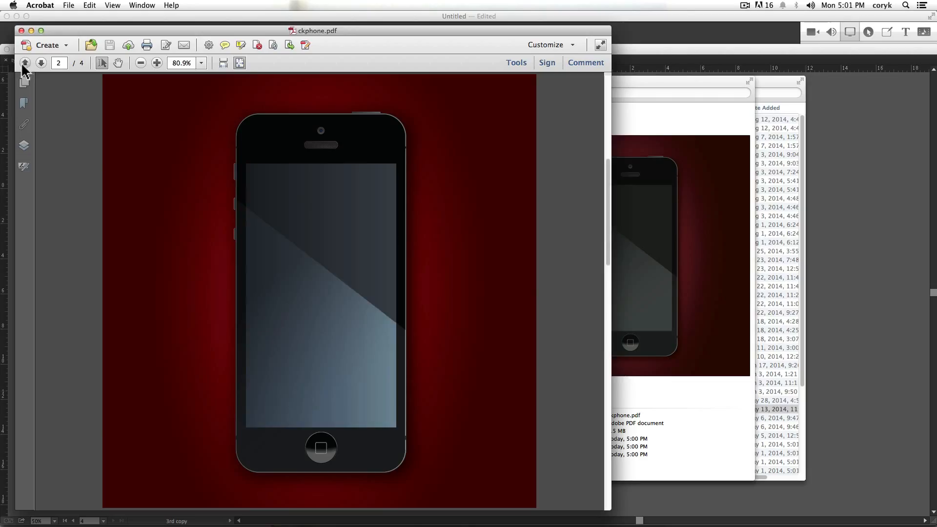
pyautogui.click(25, 64)
pyautogui.click(41, 63)
pyautogui.click(41, 64)
pyautogui.click(41, 64)
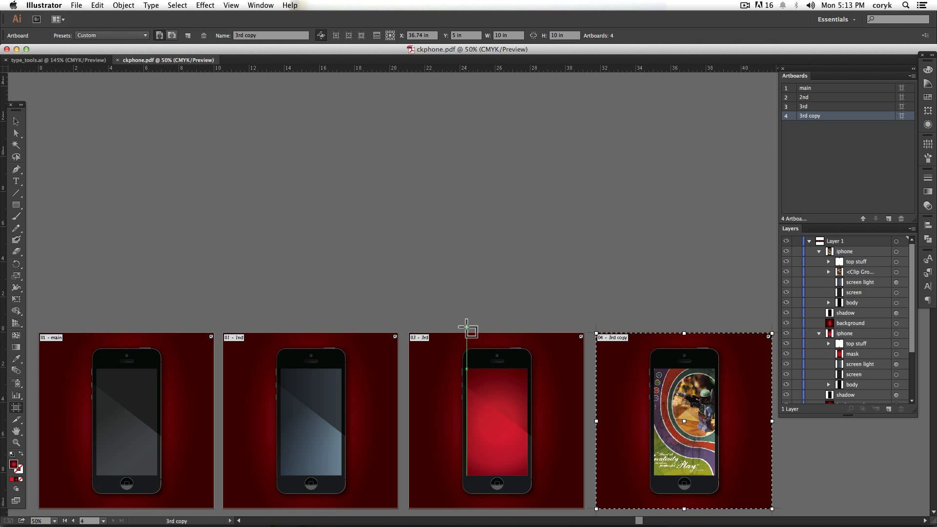
# - Rearrange the artboards in Illustrator into one column above 3rd copy, with main, 2nd and 3rd from the top, about 10.5 in apart
pyautogui.moveTo(488, 423); pyautogui.dragTo(673, 236)
pyautogui.press('super+minus')
pyautogui.press('super+minus')
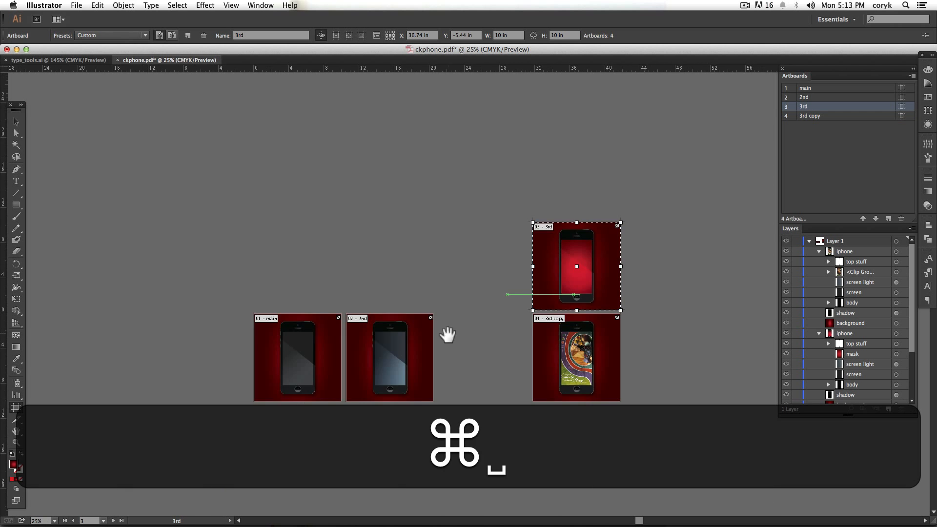
pyautogui.moveTo(447, 336); pyautogui.dragTo(515, 413)
pyautogui.moveTo(468, 432); pyautogui.dragTo(655, 248)
pyautogui.moveTo(369, 428); pyautogui.dragTo(649, 151)
# - Compare the PDF's page order in Acrobat with the stacked artboards in Illustrator, and make 3rd copy the active artboard
pyautogui.press('super+Tab')
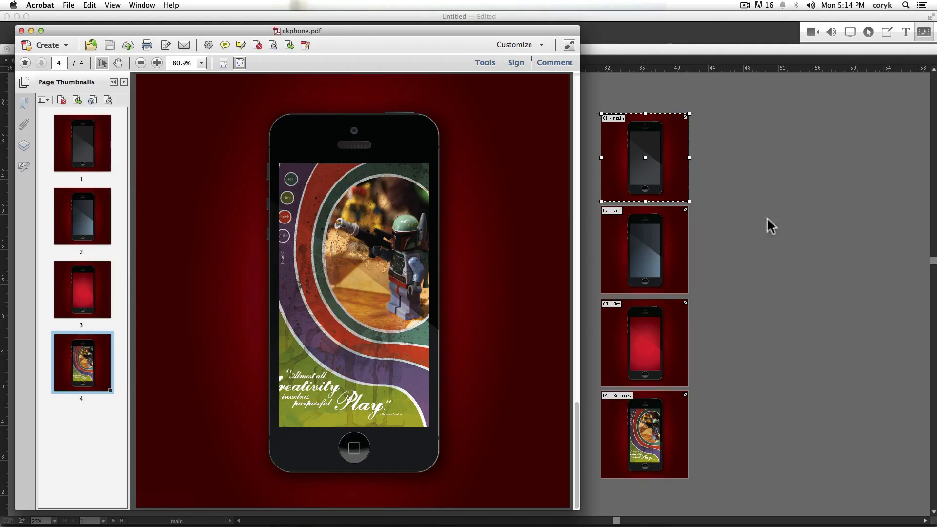
pyautogui.press('super+Tab')
pyautogui.moveTo(583, 305); pyautogui.dragTo(637, 280)
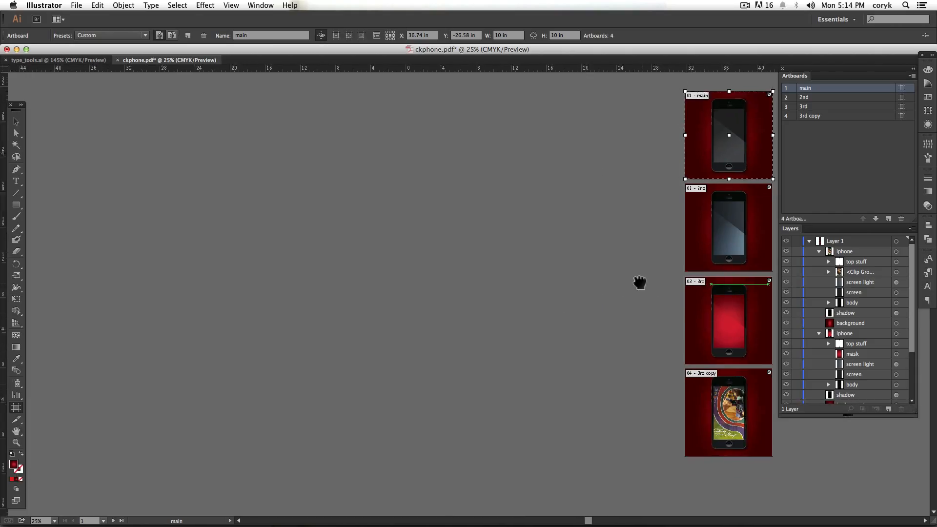
pyautogui.press('super+Tab')
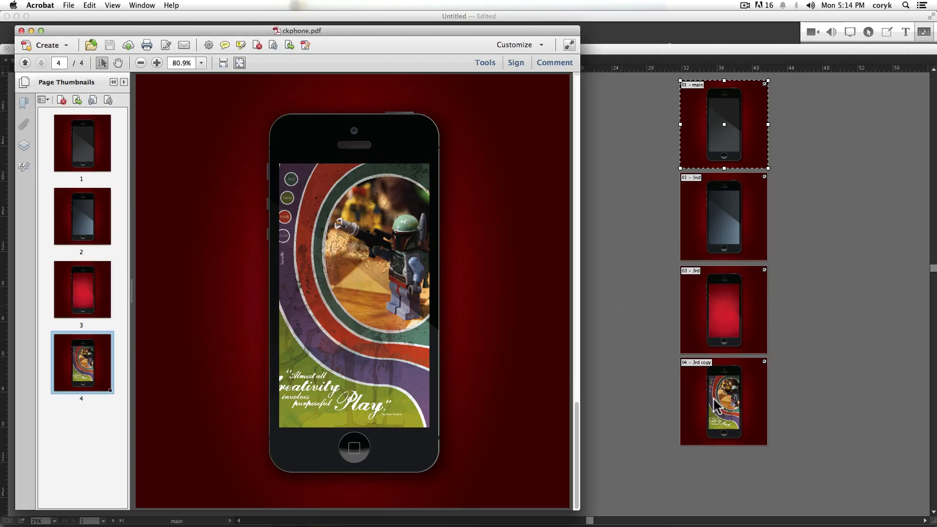
pyautogui.click(635, 409)
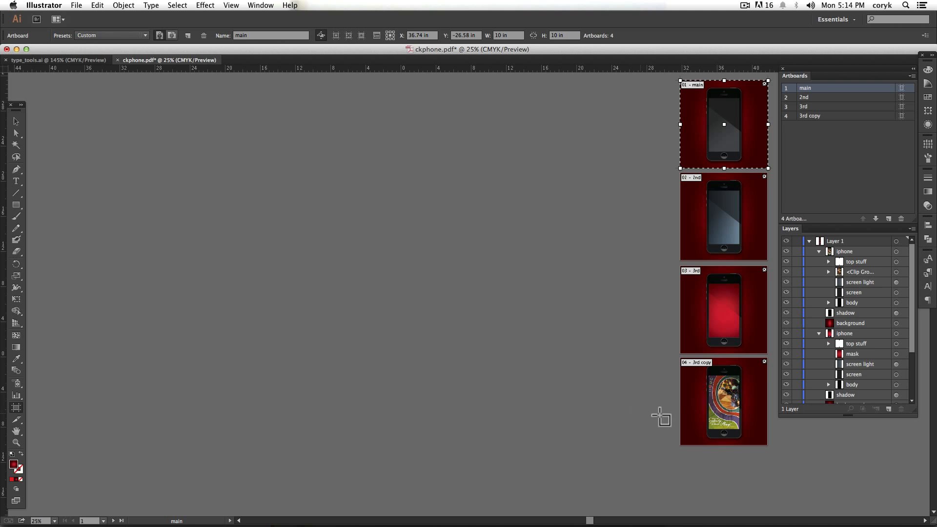
pyautogui.click(739, 391)
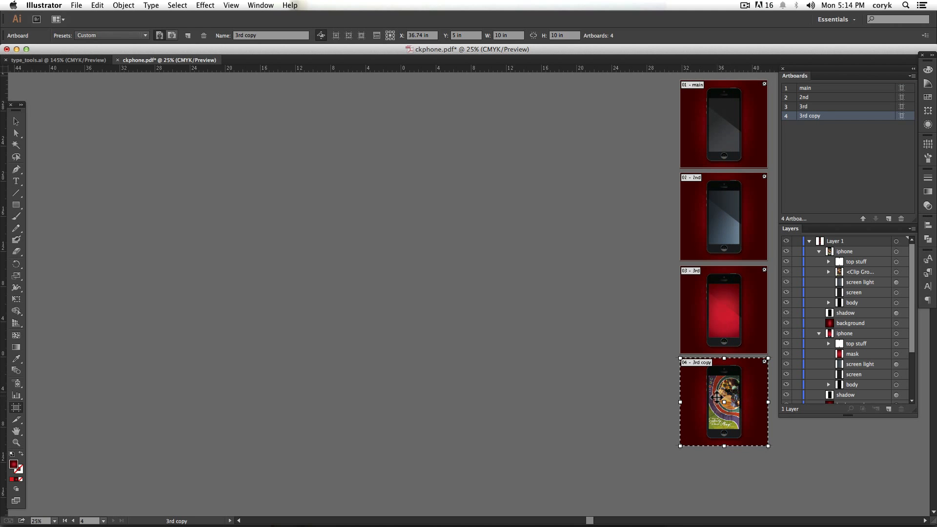
# - Export the 3rd copy artboard for the web with the JPEG High preset, saving it as ckphone on the external drive
pyautogui.click(77, 5)
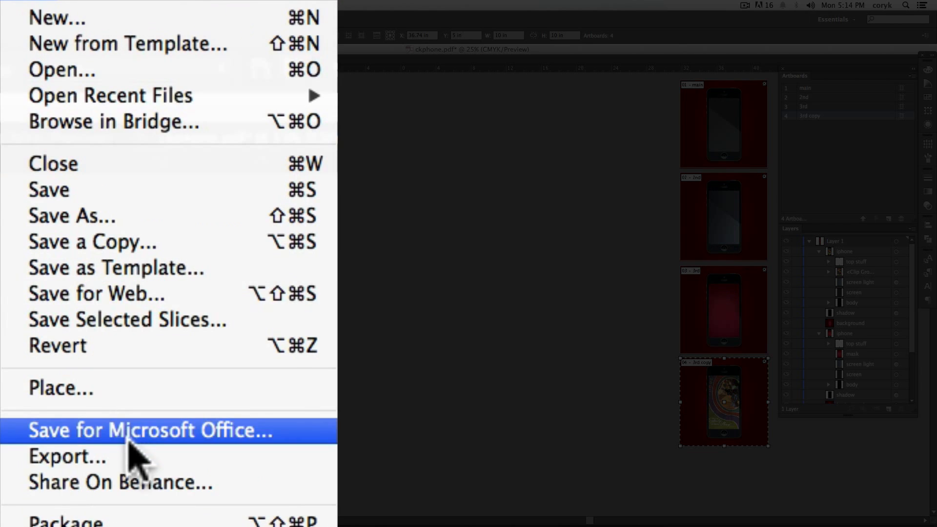
pyautogui.click(120, 301)
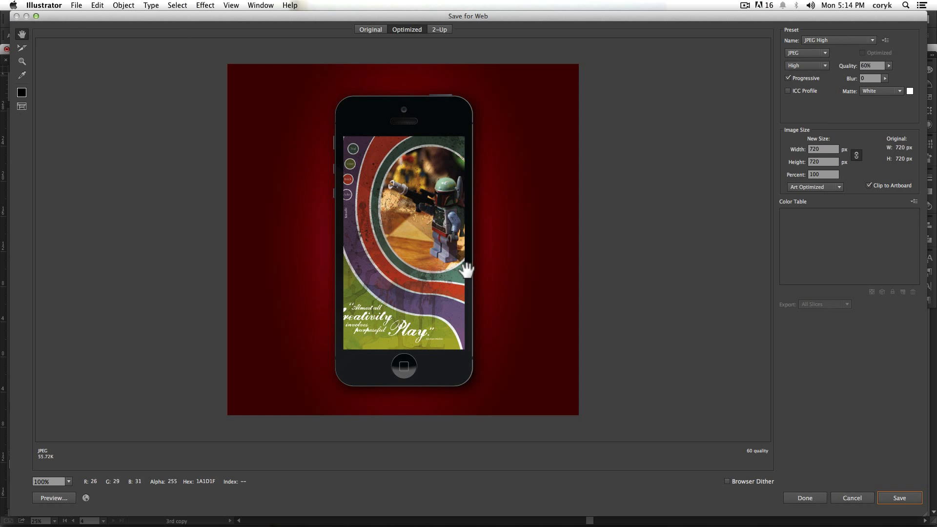
pyautogui.click(894, 500)
pyautogui.click(88, 215)
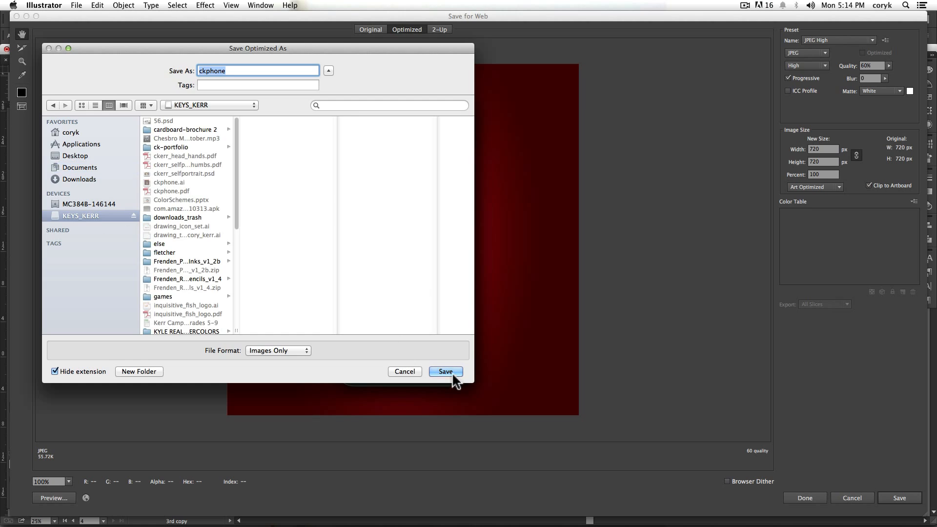
pyautogui.click(446, 372)
# - Switch to Finder and preview the exported ckphone.jpg on the external drive
pyautogui.press('super+Tab')
pyautogui.press('super+Tab')
pyautogui.press('super+Tab')
pyautogui.click(441, 178)
pyautogui.press('space')
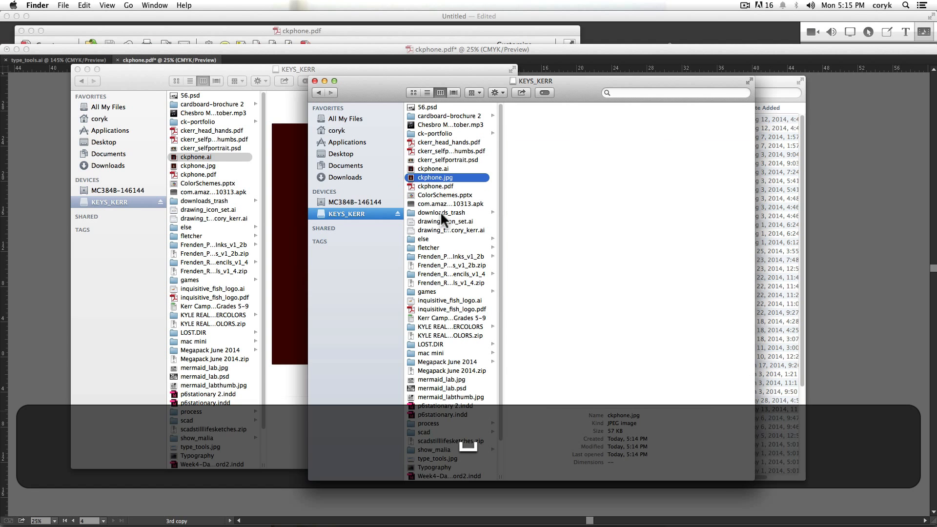
# - Draw a new artboard about 15.6 by 14.6 in left of the phones, duplicate it alongside, and add a same-size artboard below
pyautogui.press('shift+super')
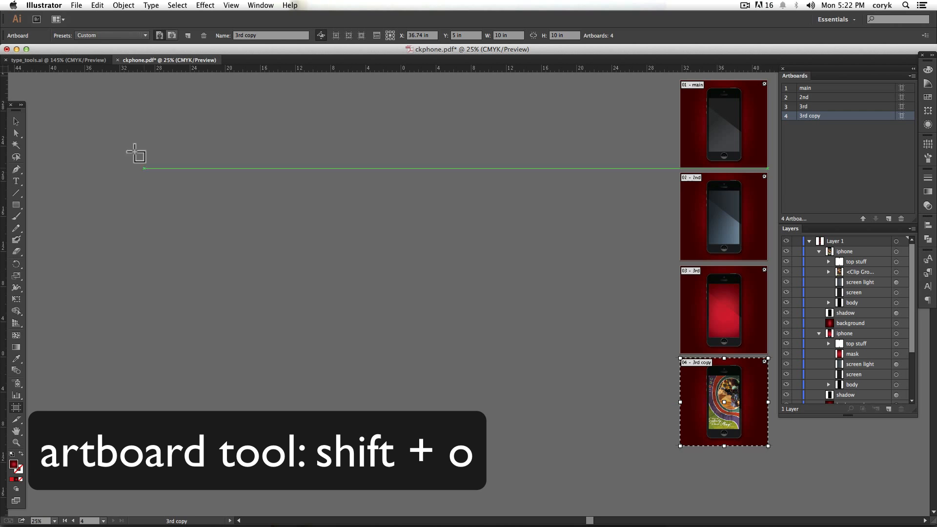
pyautogui.moveTo(122, 141); pyautogui.dragTo(259, 269)
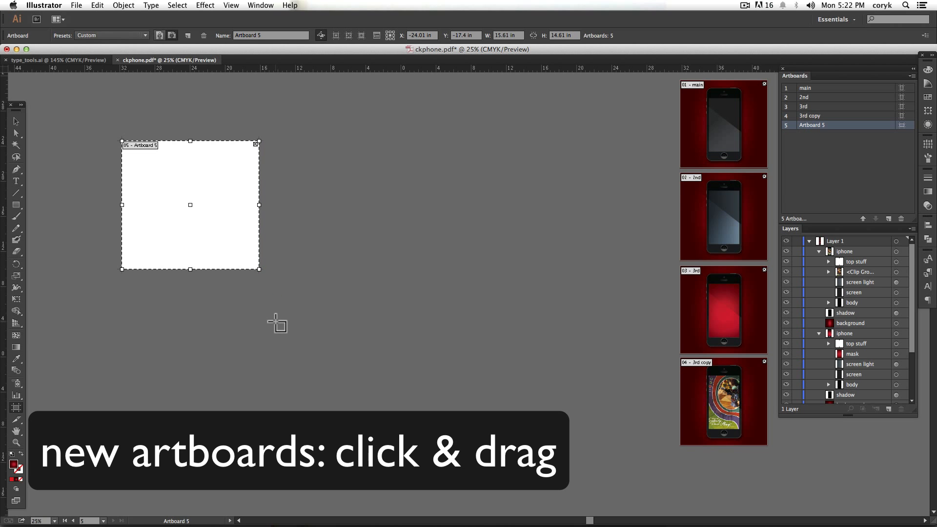
pyautogui.moveTo(206, 202); pyautogui.dragTo(366, 199)
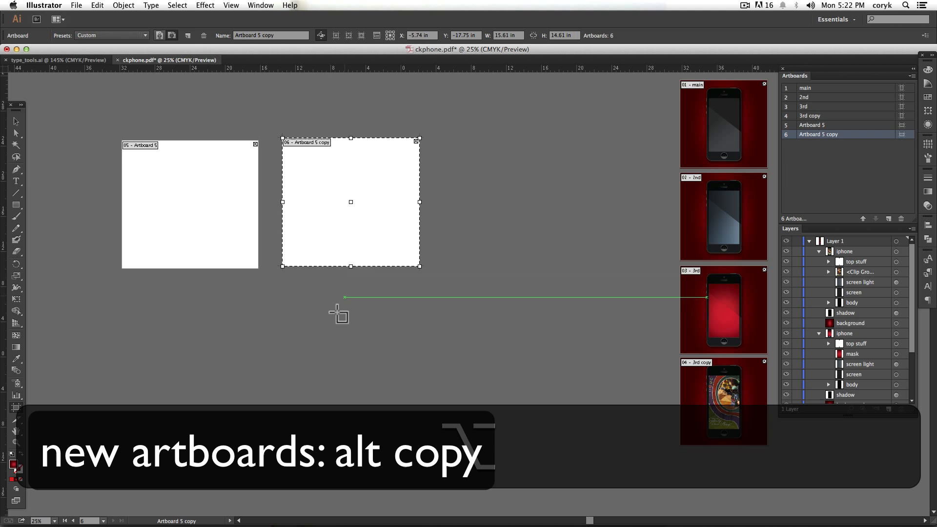
pyautogui.click(188, 36)
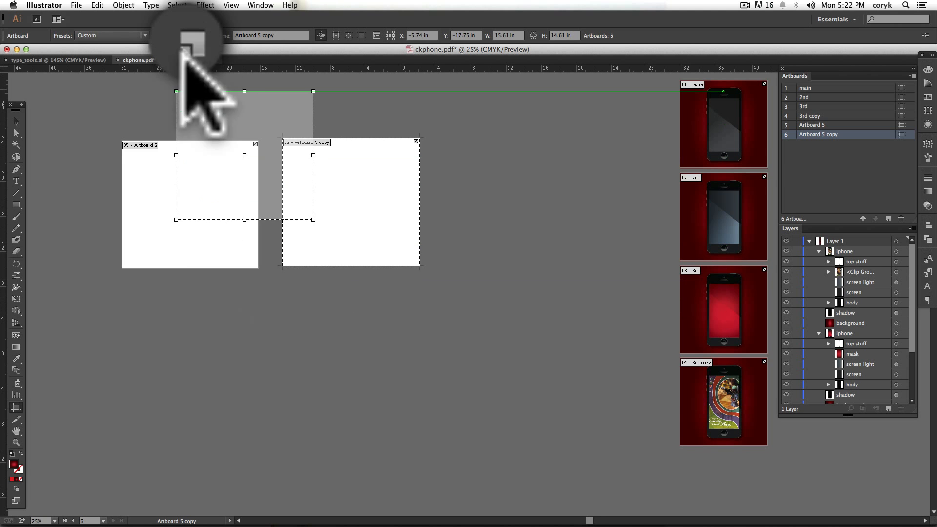
pyautogui.click(235, 311)
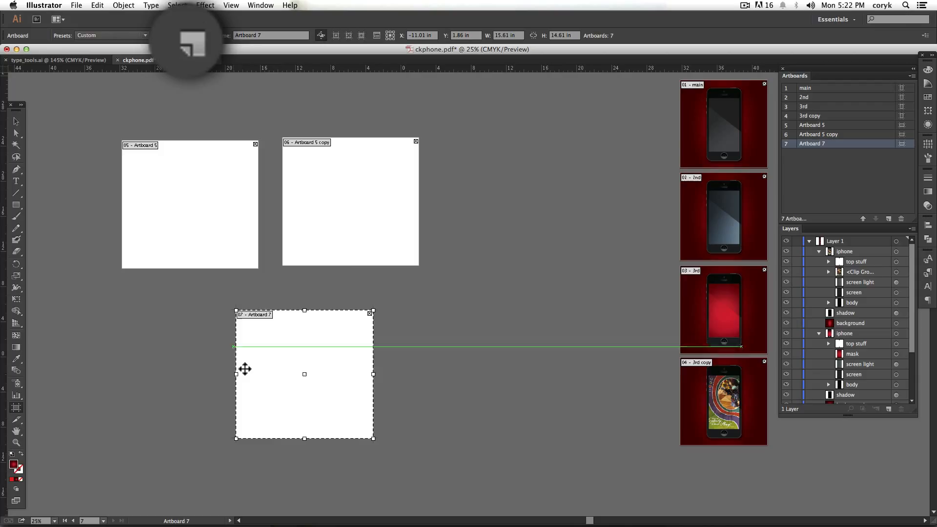
# - Delete the three blank artboards Artboard 7, Artboard 5 copy and Artboard 5
pyautogui.click(373, 311)
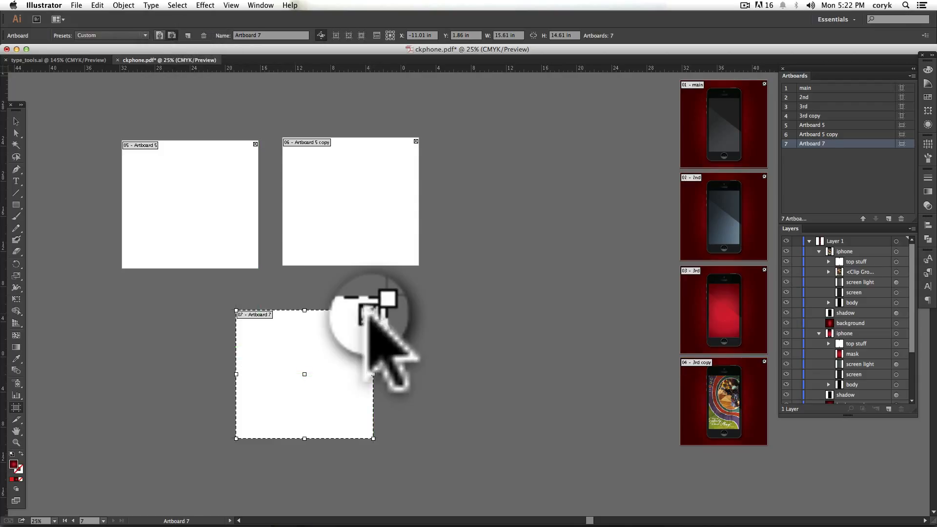
pyautogui.press('Delete')
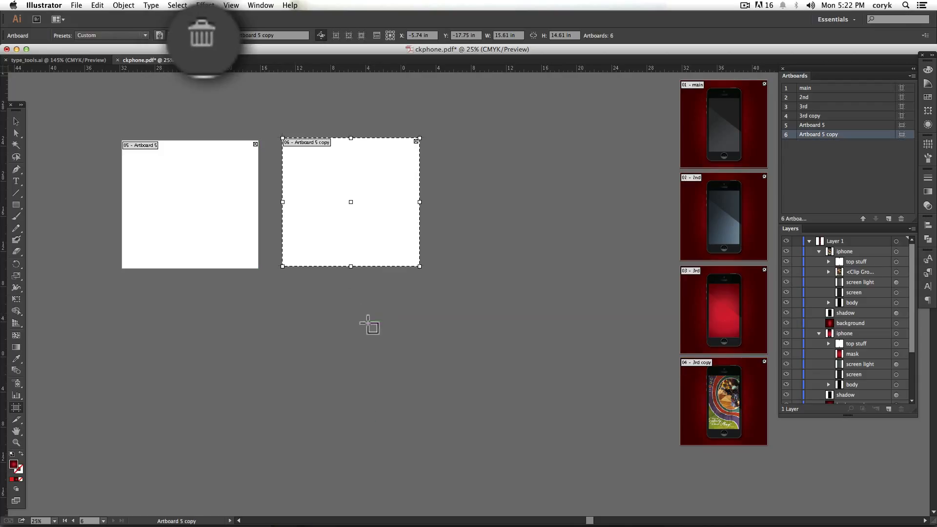
pyautogui.click(203, 35)
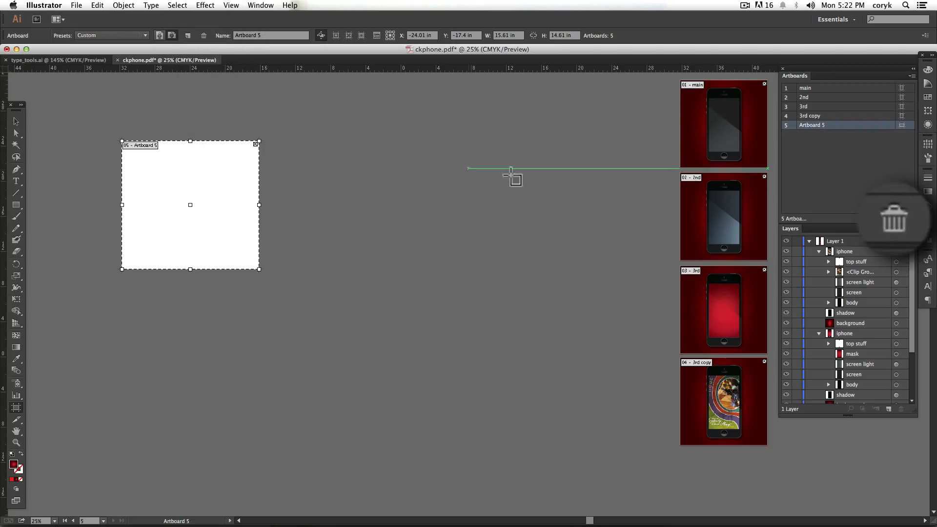
pyautogui.click(895, 219)
# - Draw a new artboard in the empty area left of the phone column and enlarge it to about 32.28 by 28.25 in
pyautogui.moveTo(101, 140); pyautogui.dragTo(308, 313)
pyautogui.moveTo(308, 227); pyautogui.dragTo(331, 233)
pyautogui.moveTo(328, 314); pyautogui.dragTo(385, 389)
# - Set the blank artboard's width to 600 px (8.33 in) and review its Artboard Options without changing them
pyautogui.doubleClick(372, 46)
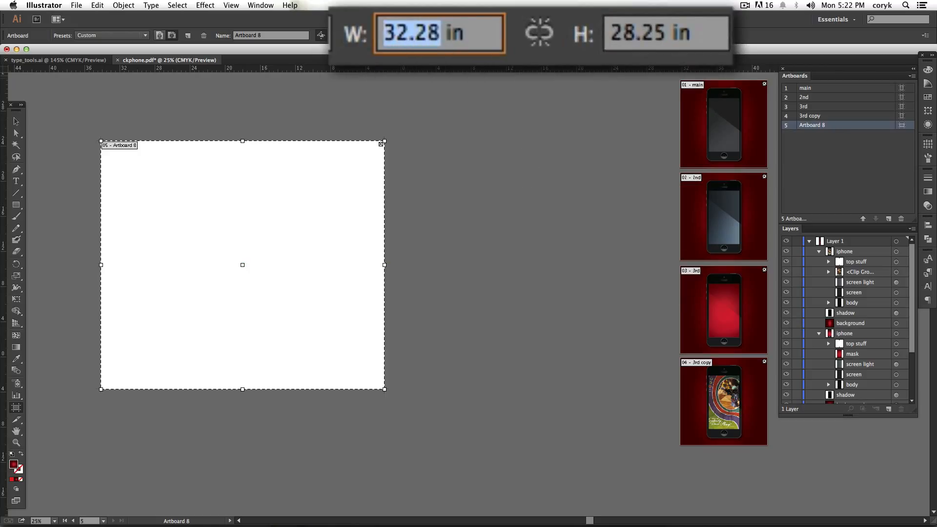
pyautogui.write('600')
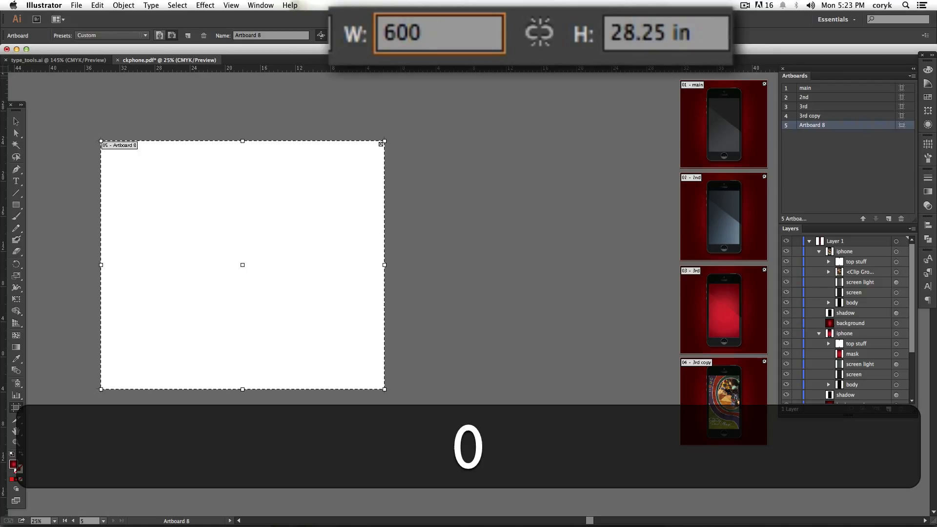
pyautogui.press('Return')
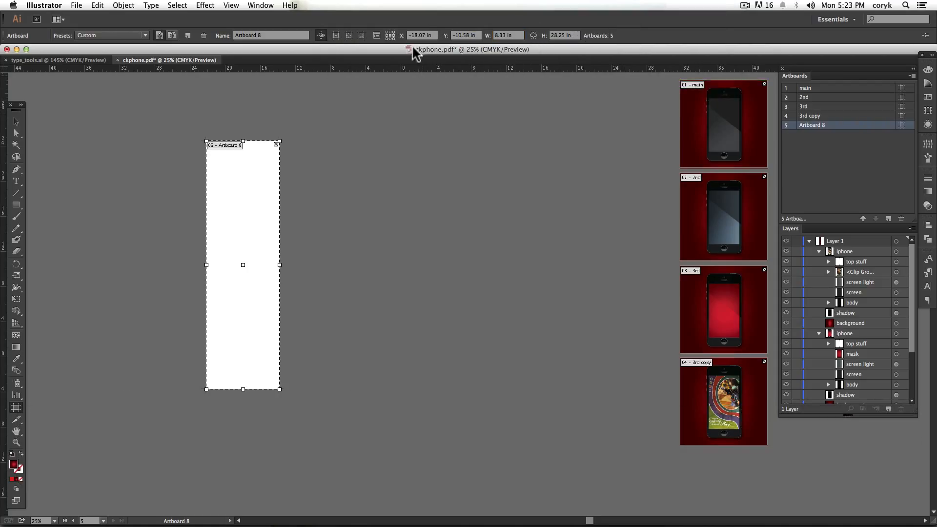
pyautogui.click(377, 35)
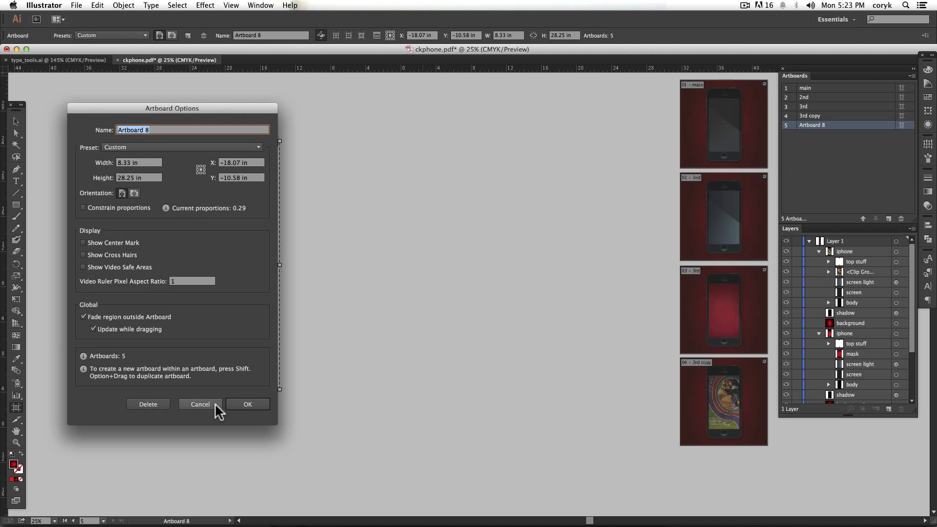
pyautogui.click(297, 489)
# - Start a new document and set its number of artboards to 3
pyautogui.press('super+n')
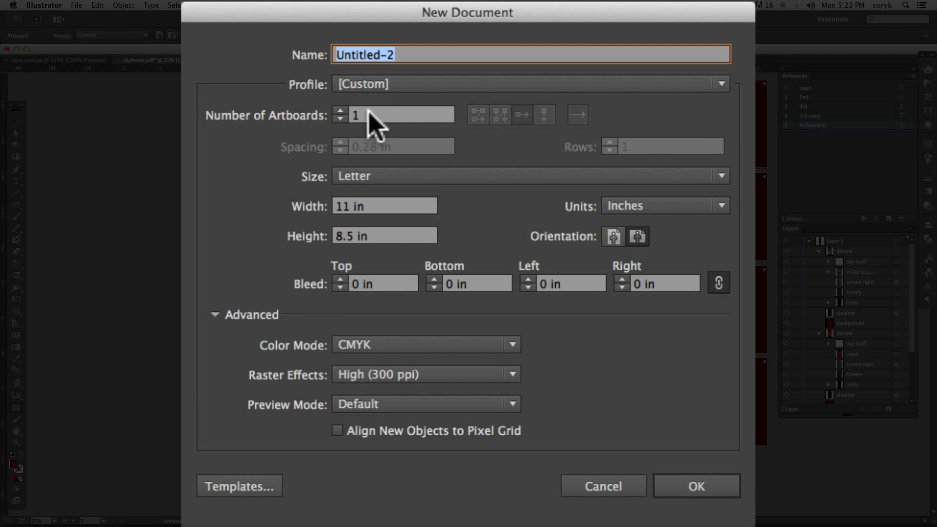
pyautogui.doubleClick(355, 115)
pyautogui.write('3')
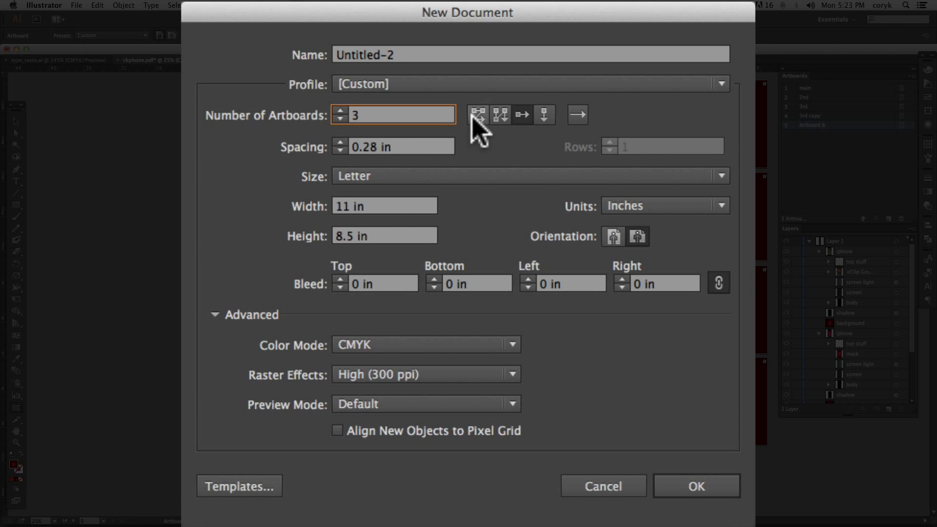